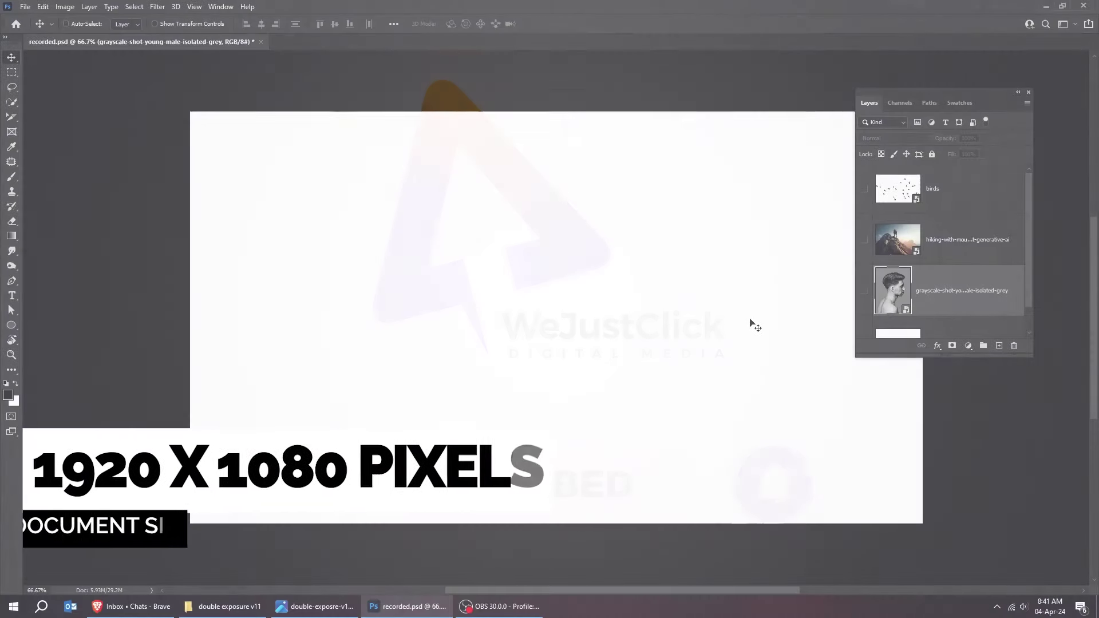
Step: Show the man's portrait layer, Select Subject, and add a layer mask removing the grey backdrop
left_click(864, 290)
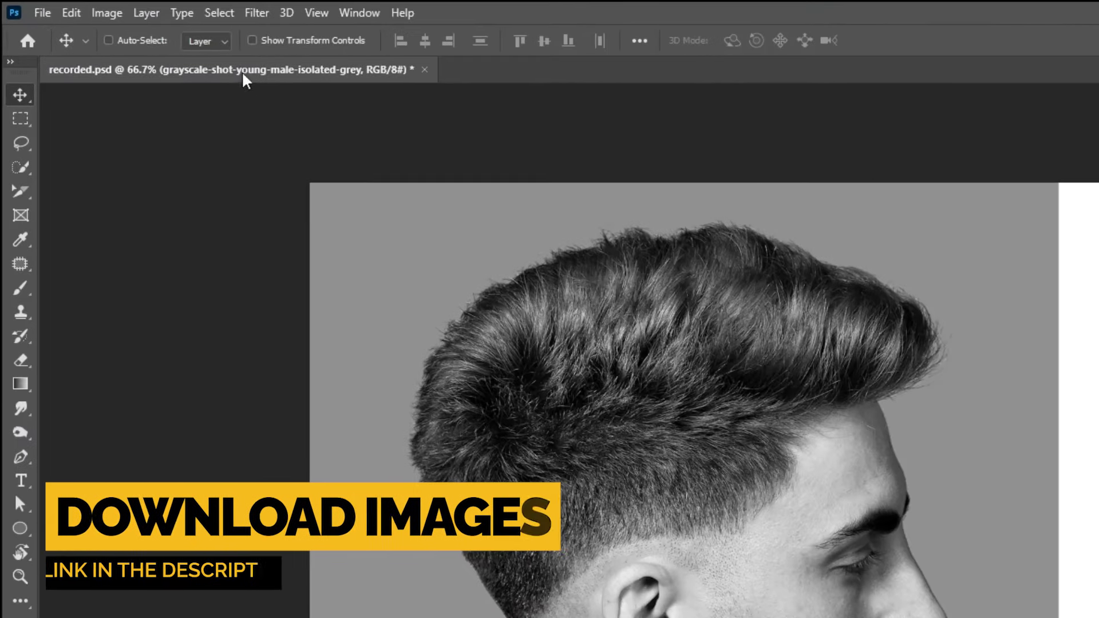
left_click(220, 13)
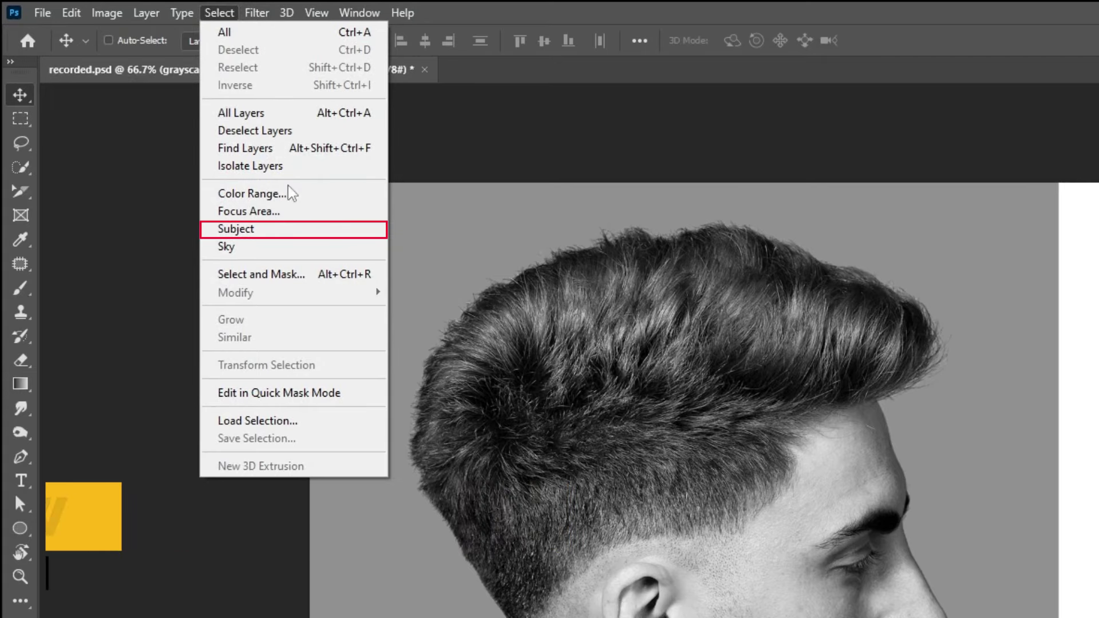
left_click(282, 236)
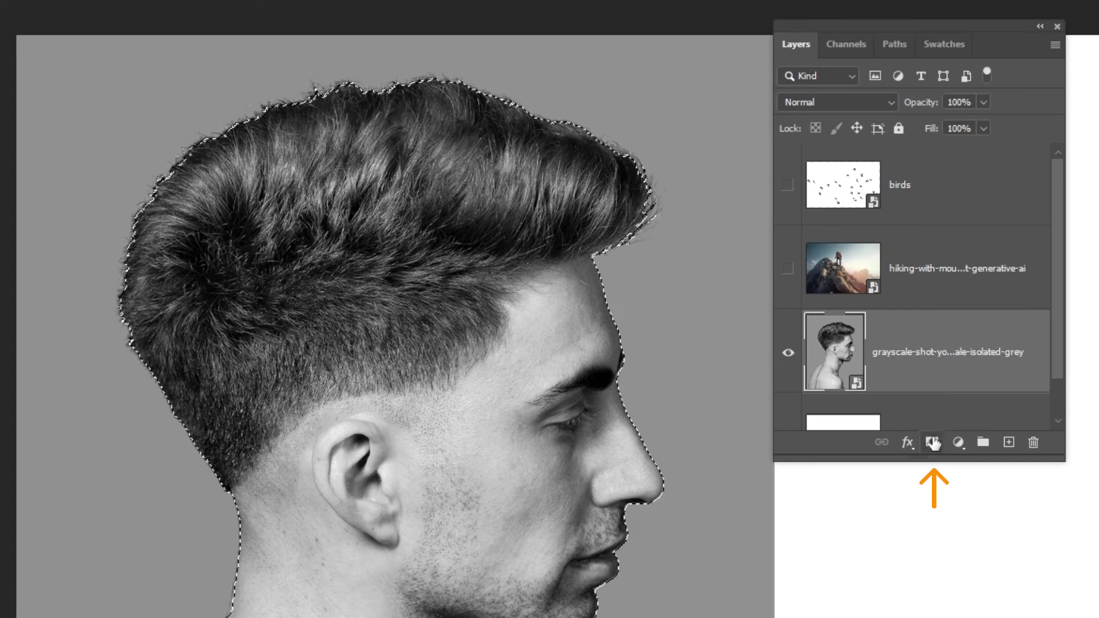
left_click(932, 442)
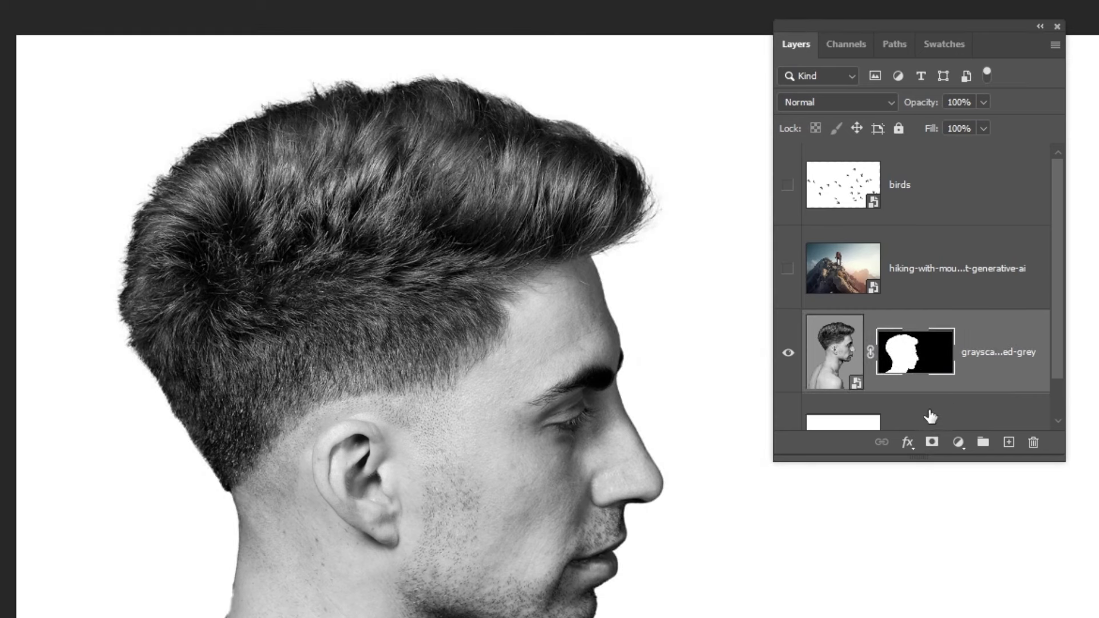
Step: Show the hiking layer, clip it to the man's head, and nudge the climber up and right
left_click(955, 288)
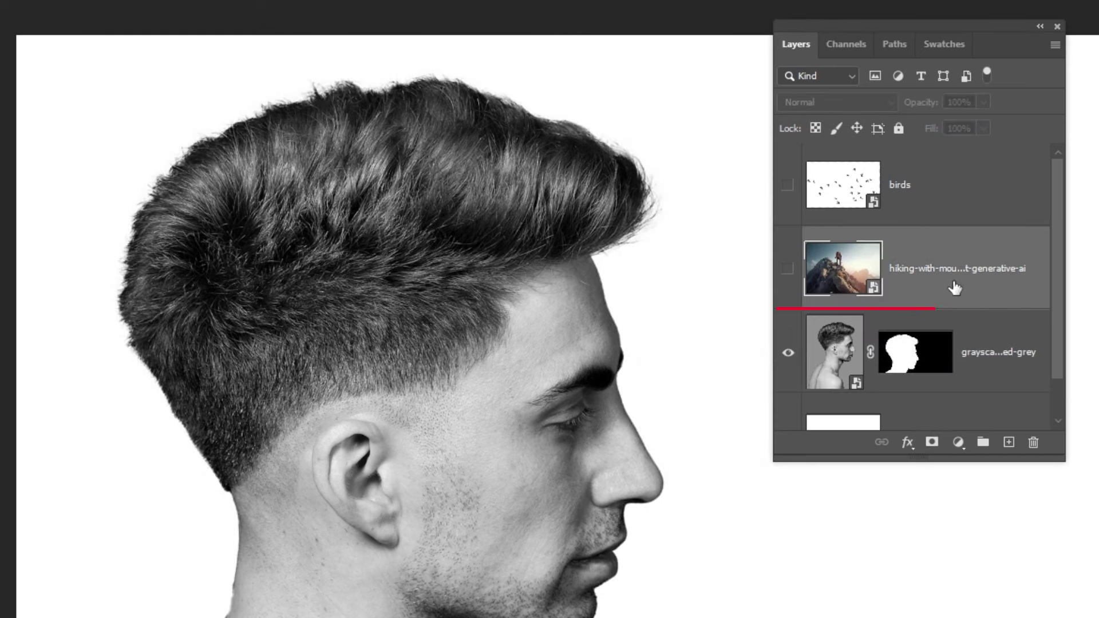
left_click(788, 269)
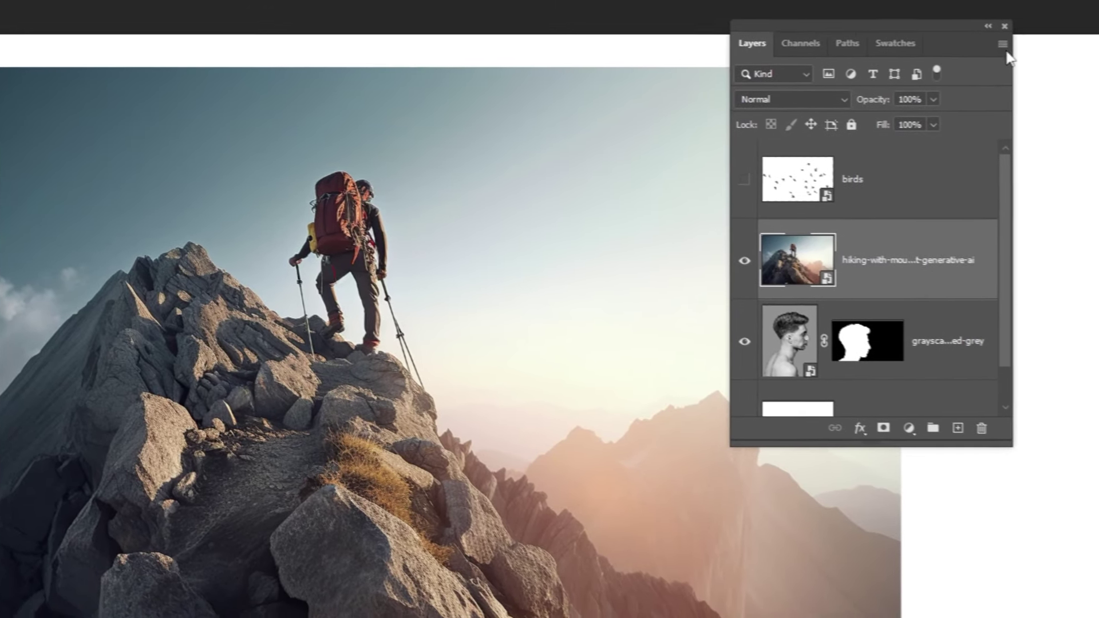
left_click(1002, 45)
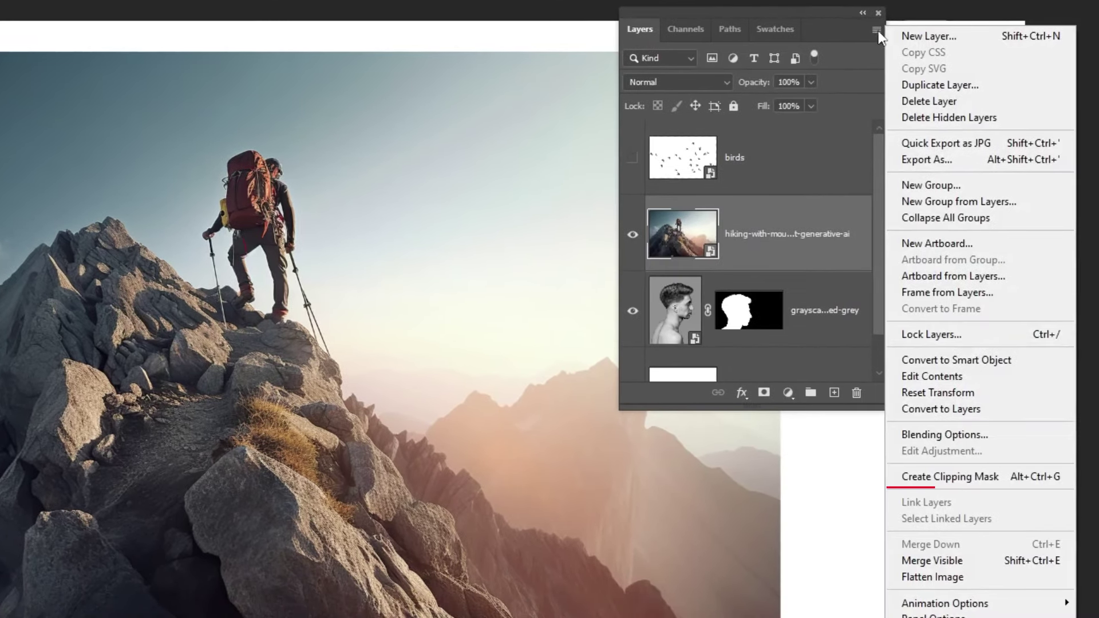
left_click(929, 473)
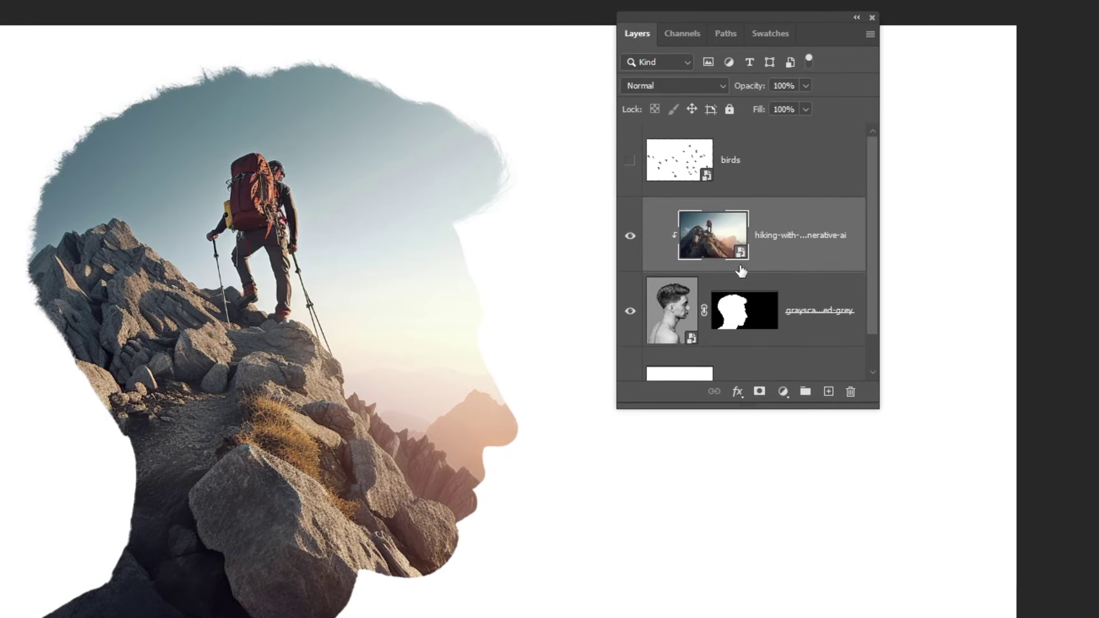
mouse_move(222, 304)
left_mouse_down()
mouse_move(247, 287)
mouse_move(209, 302)
left_mouse_up()
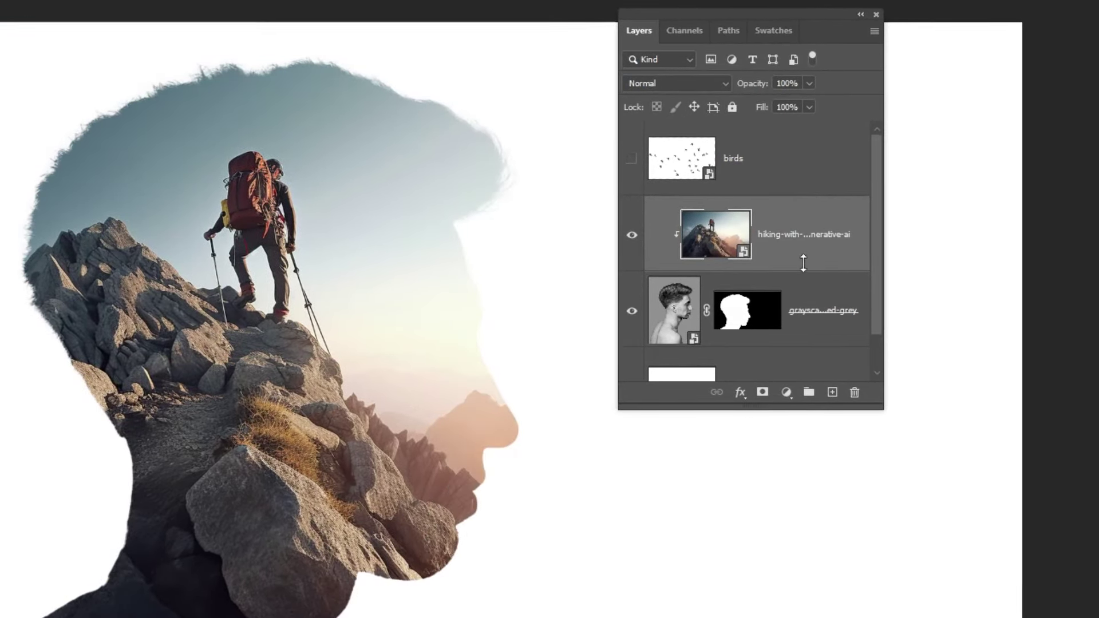
Step: Add a layer mask to the hiker photo and pick a Soft Round brush
left_click(764, 396)
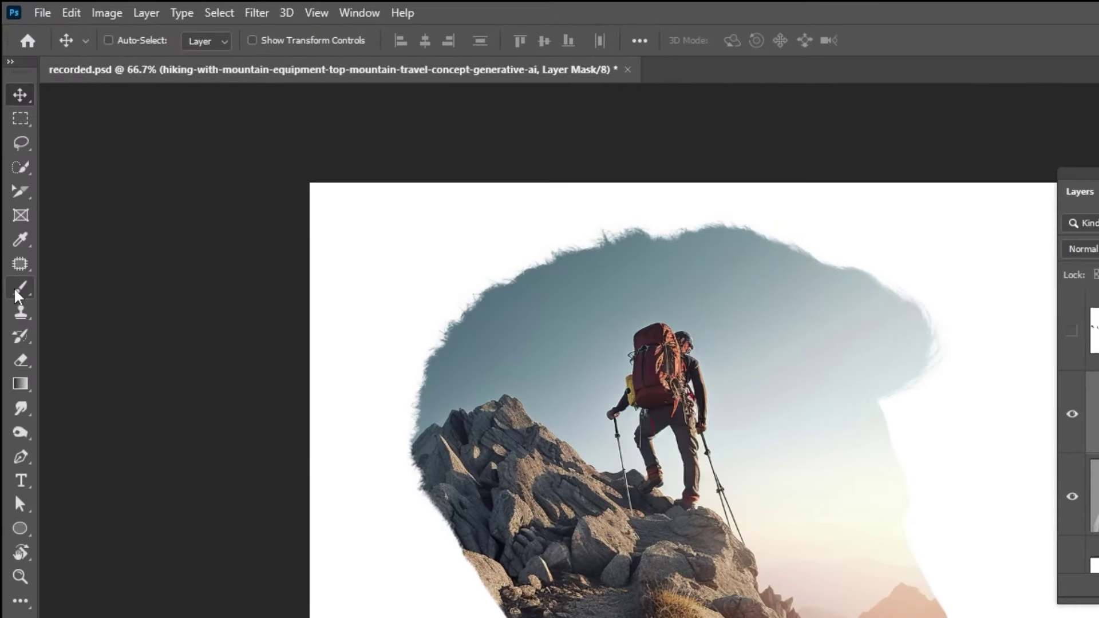
left_click(16, 292)
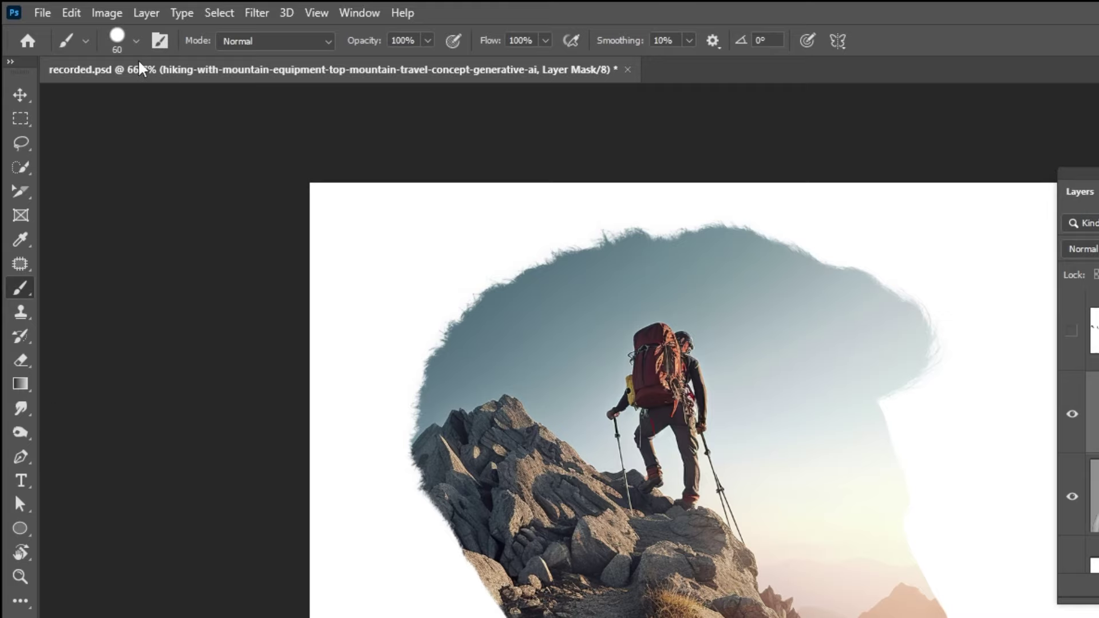
left_click(136, 41)
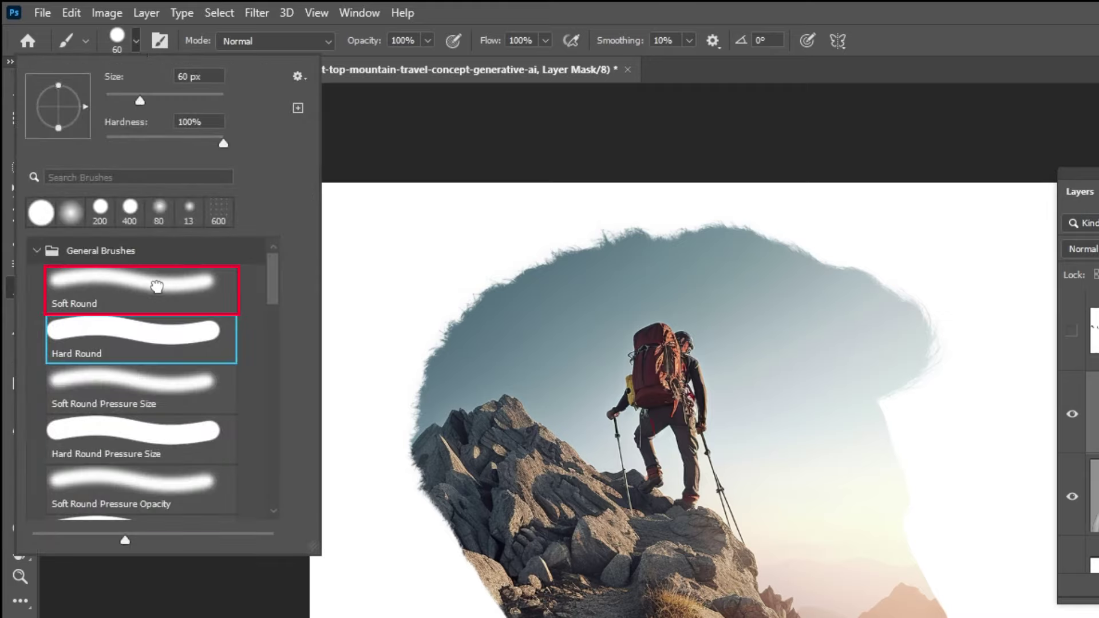
left_click(157, 287)
left_click(136, 42)
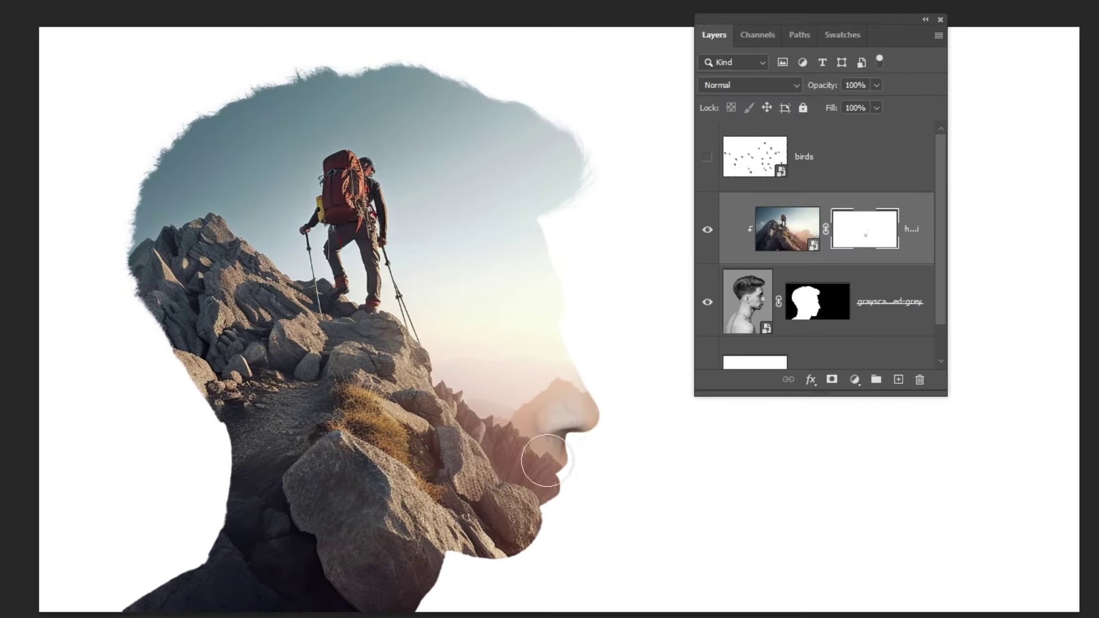
Step: Paint black on the mask over the face, hair and neck to reveal them
mouse_move(544, 464)
left_mouse_down()
mouse_move(552, 479)
mouse_move(550, 306)
mouse_move(540, 393)
mouse_move(555, 351)
mouse_move(555, 464)
mouse_move(532, 436)
mouse_move(510, 497)
left_mouse_up()
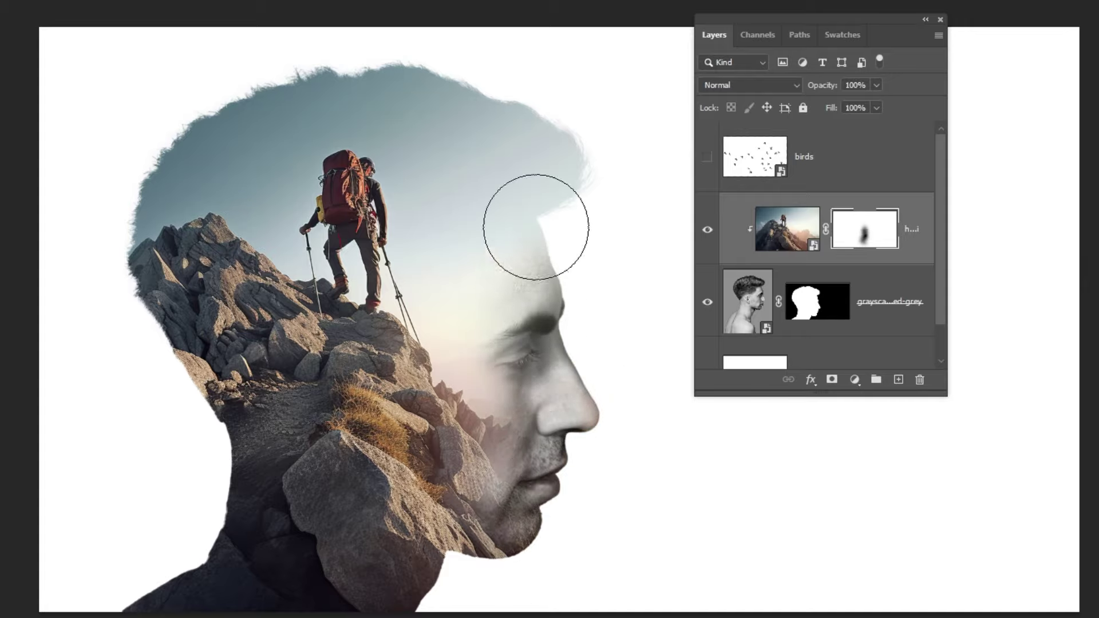
mouse_move(535, 221)
left_mouse_down()
mouse_move(478, 118)
mouse_move(283, 86)
mouse_move(130, 195)
mouse_move(184, 123)
mouse_move(338, 44)
mouse_move(540, 128)
mouse_move(514, 203)
mouse_move(466, 184)
mouse_move(457, 145)
mouse_move(257, 95)
mouse_move(218, 106)
left_mouse_up()
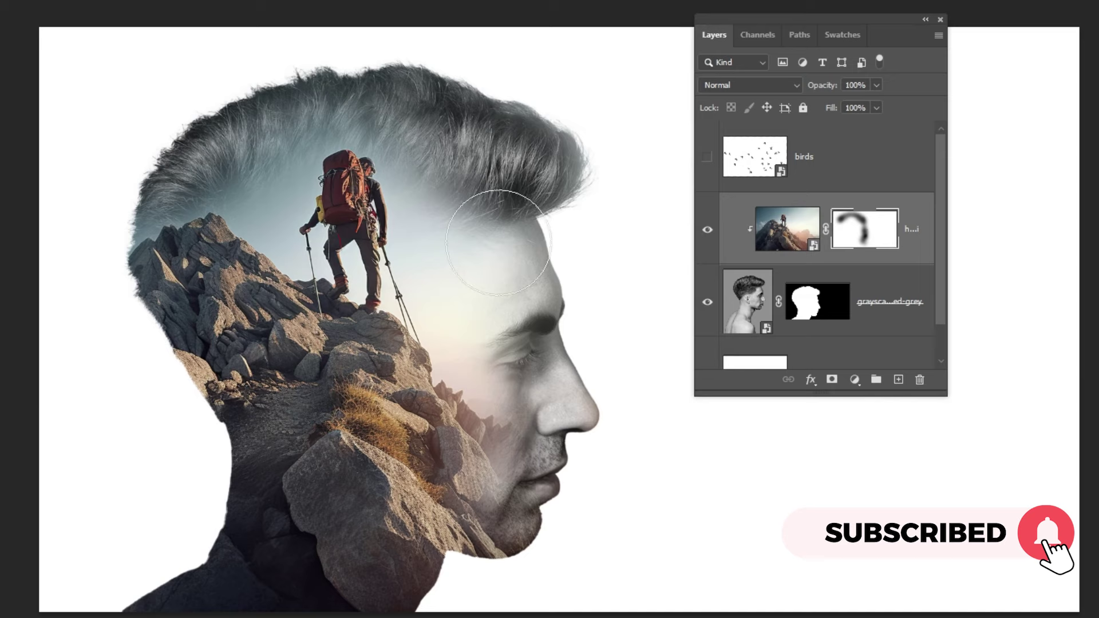
mouse_move(287, 567)
left_mouse_down()
mouse_move(158, 616)
mouse_move(172, 575)
mouse_move(206, 567)
mouse_move(240, 590)
mouse_move(146, 597)
mouse_move(282, 588)
mouse_move(245, 576)
mouse_move(307, 608)
mouse_move(114, 616)
left_mouse_up()
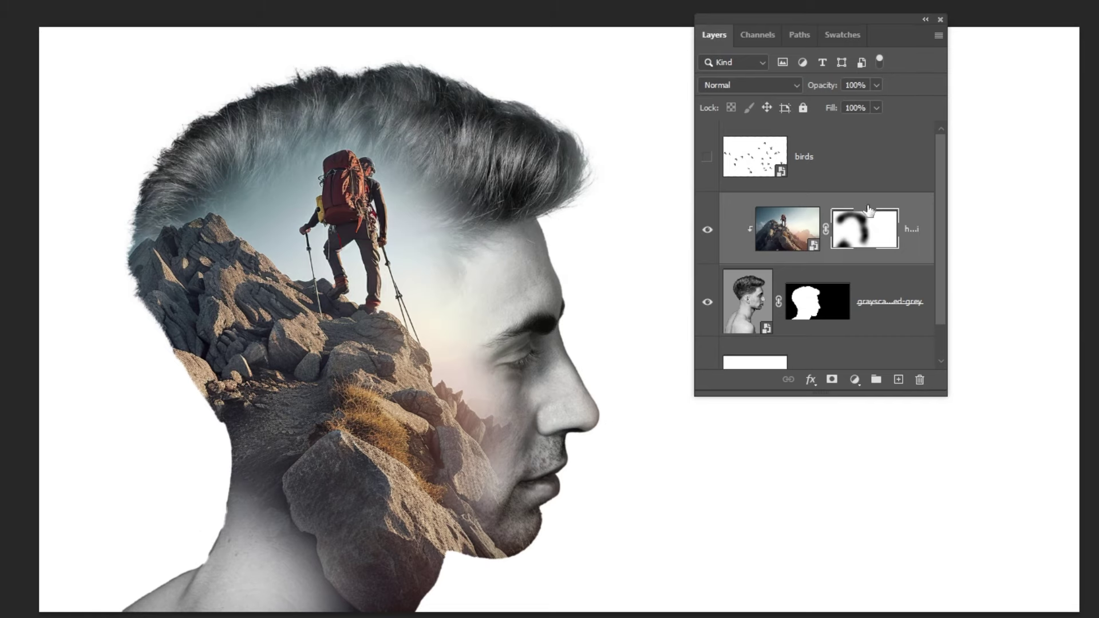
Step: Show the birds layer and set its blend mode to Multiply to drop the white background
left_click(708, 156)
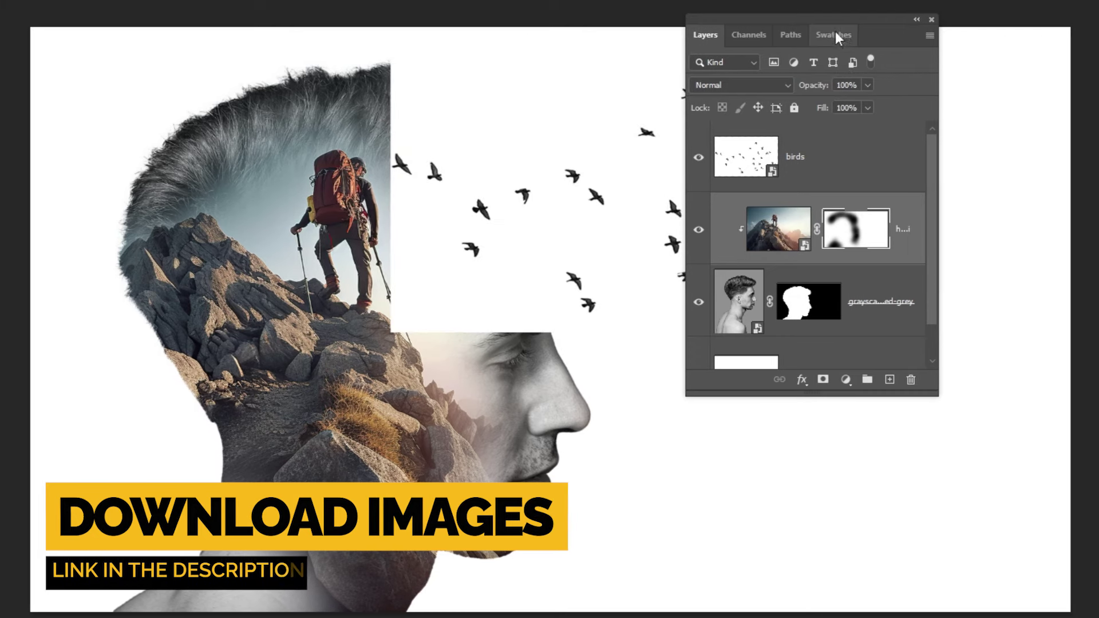
left_click_drag(861, 19, 1005, 24)
left_click(939, 161)
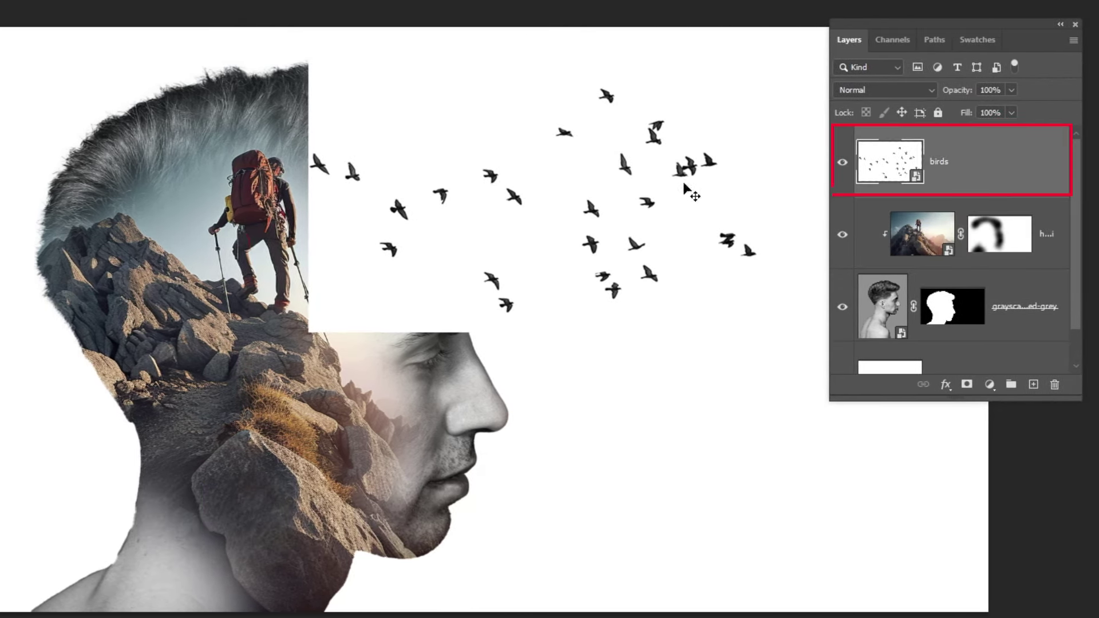
left_click_drag(684, 183, 703, 246)
key("ctrl+z")
left_click(899, 93)
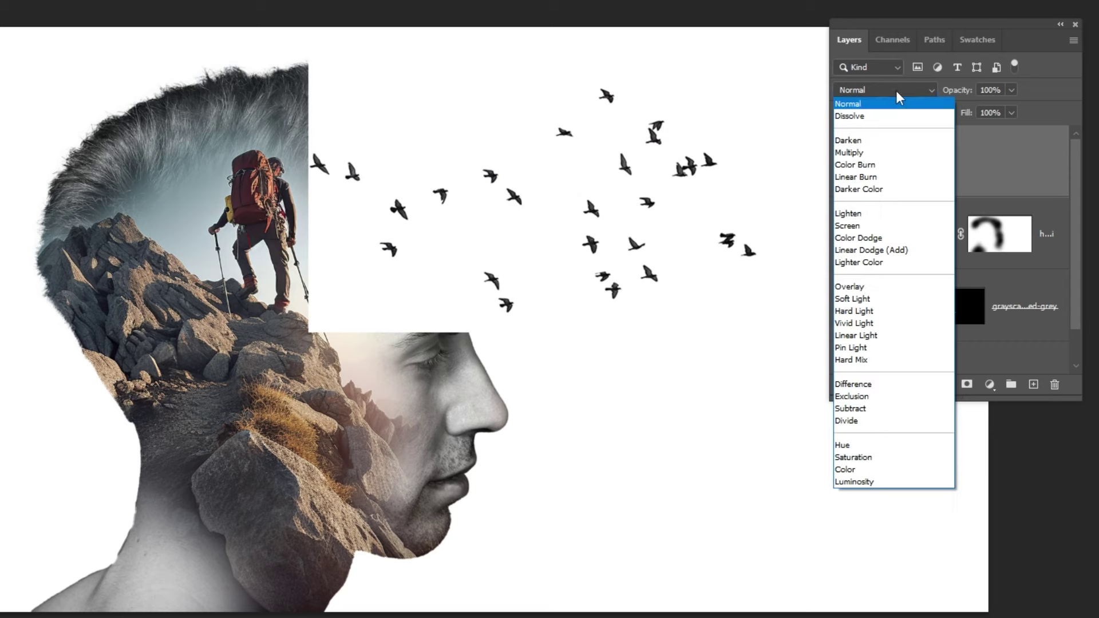
left_click(893, 153)
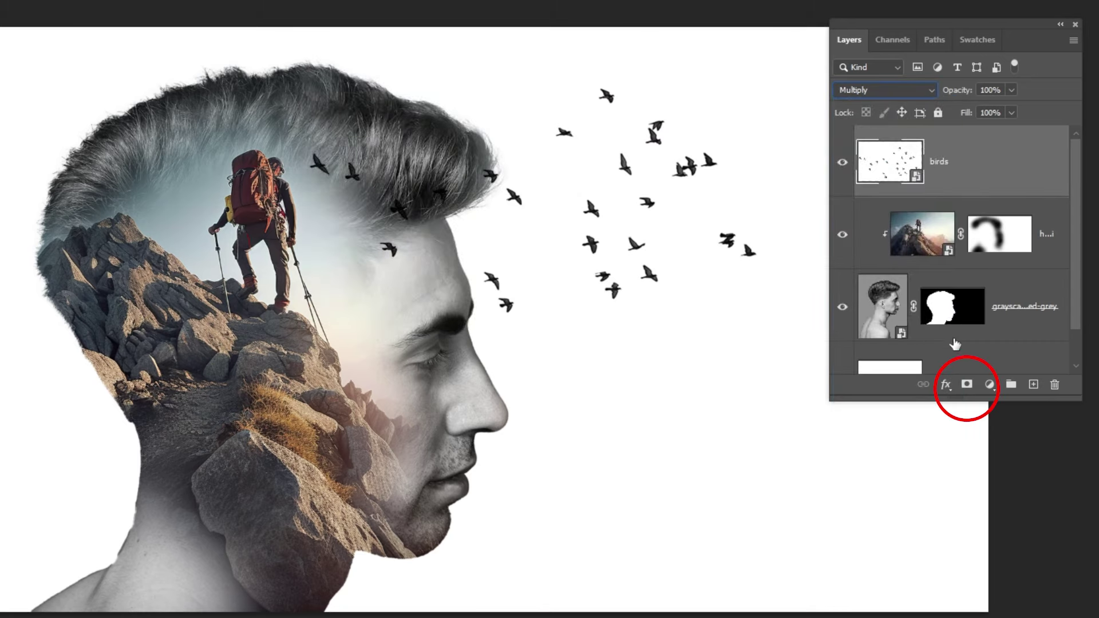
Step: Mask the birds layer with a Hard Round brush, hiding birds over the hair and forehead
left_click(967, 385)
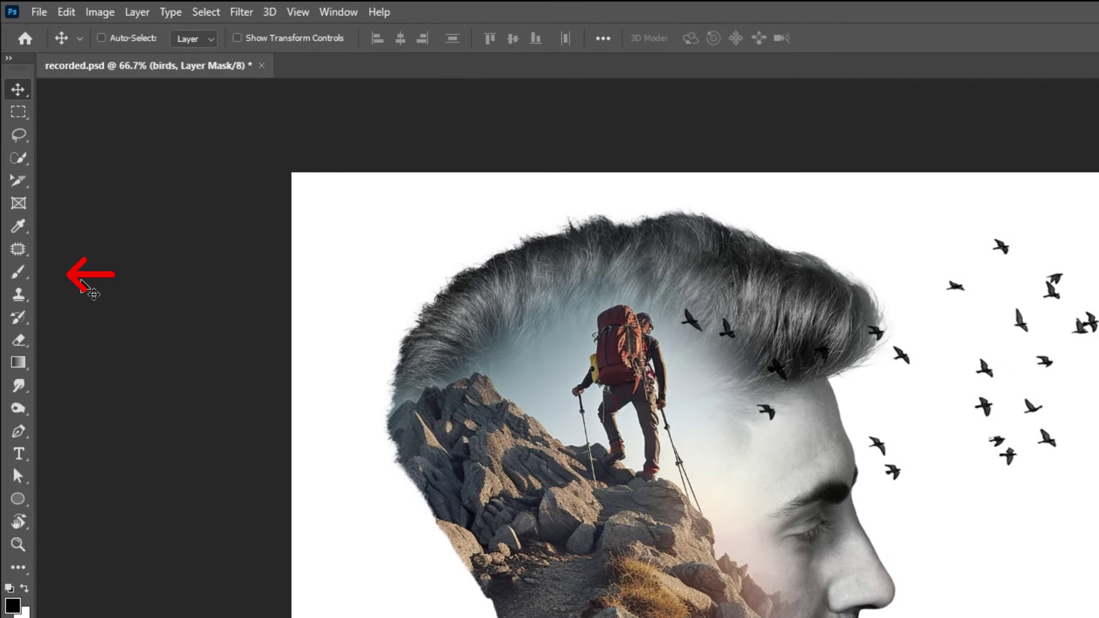
left_click(28, 275)
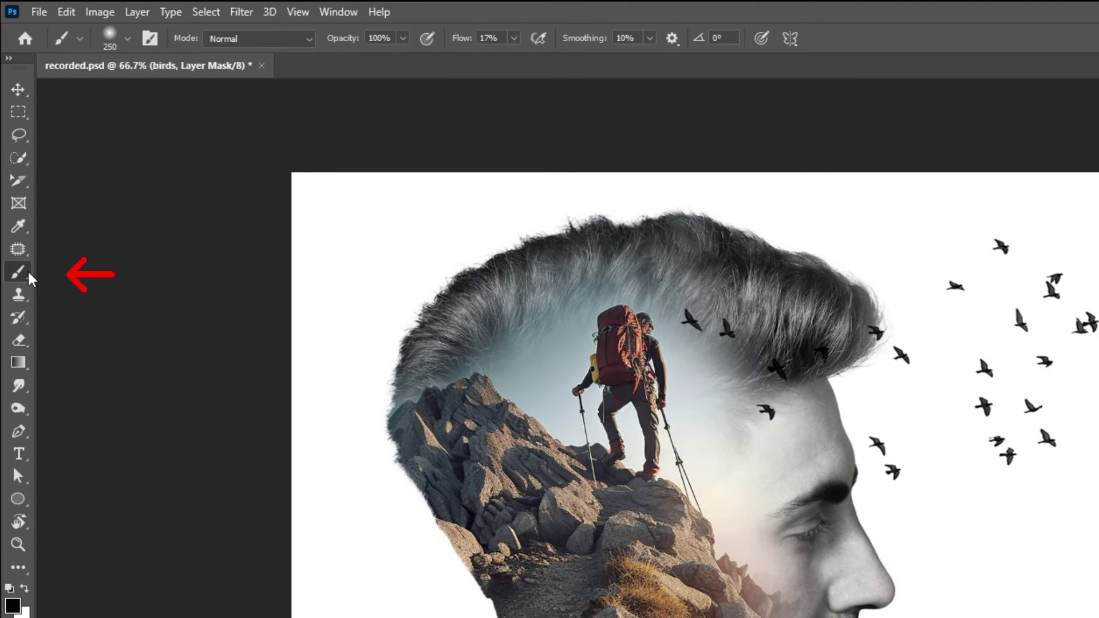
left_click(127, 38)
left_click(123, 309)
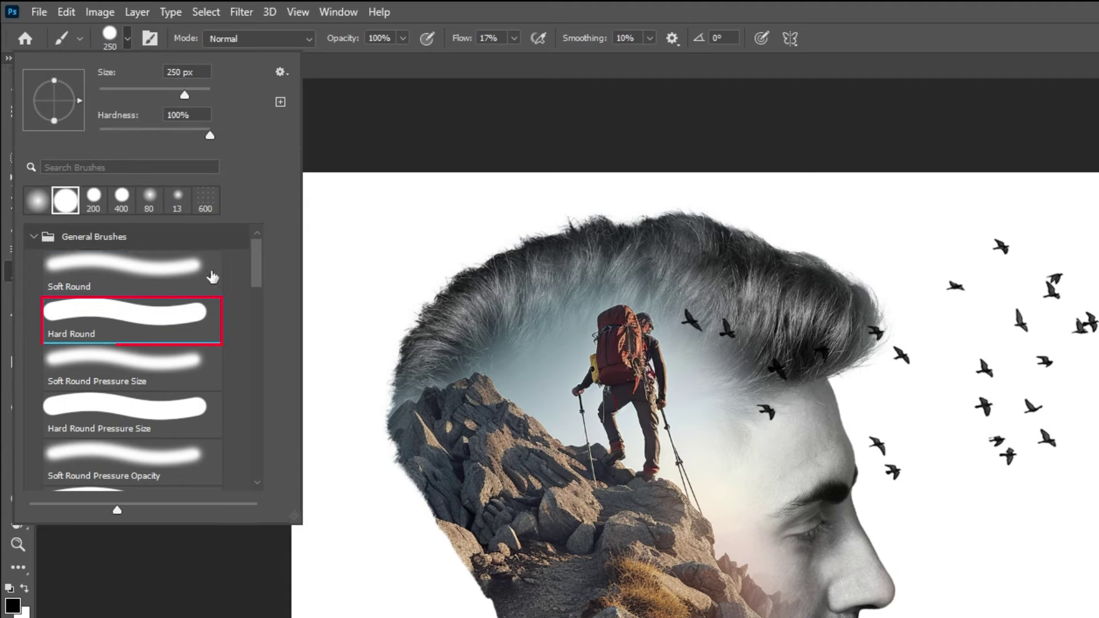
left_click(515, 37)
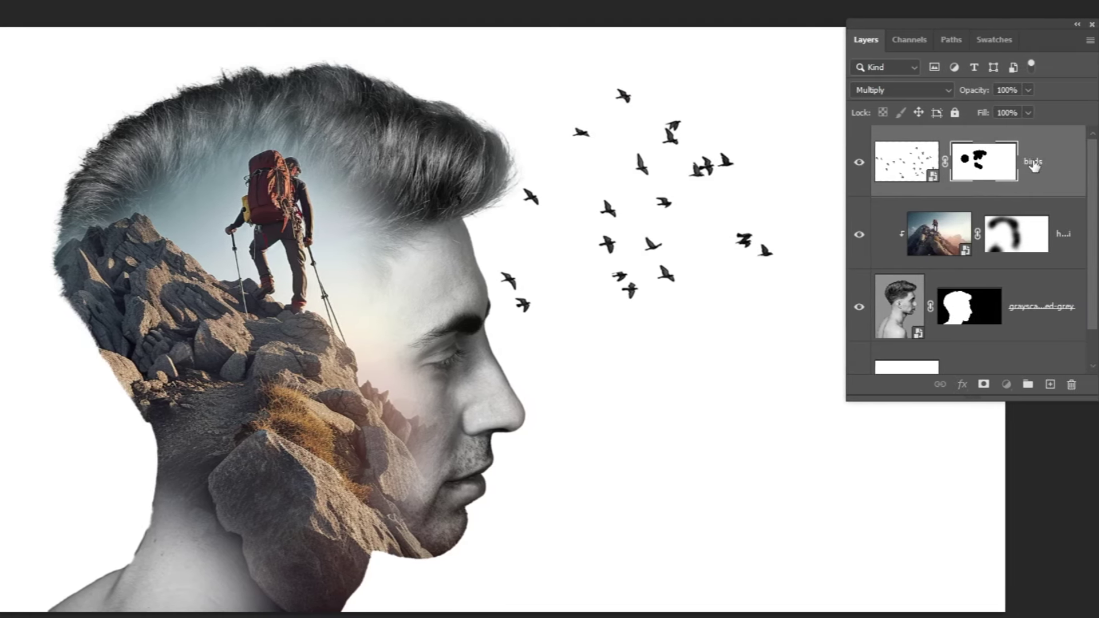
left_click(887, 162)
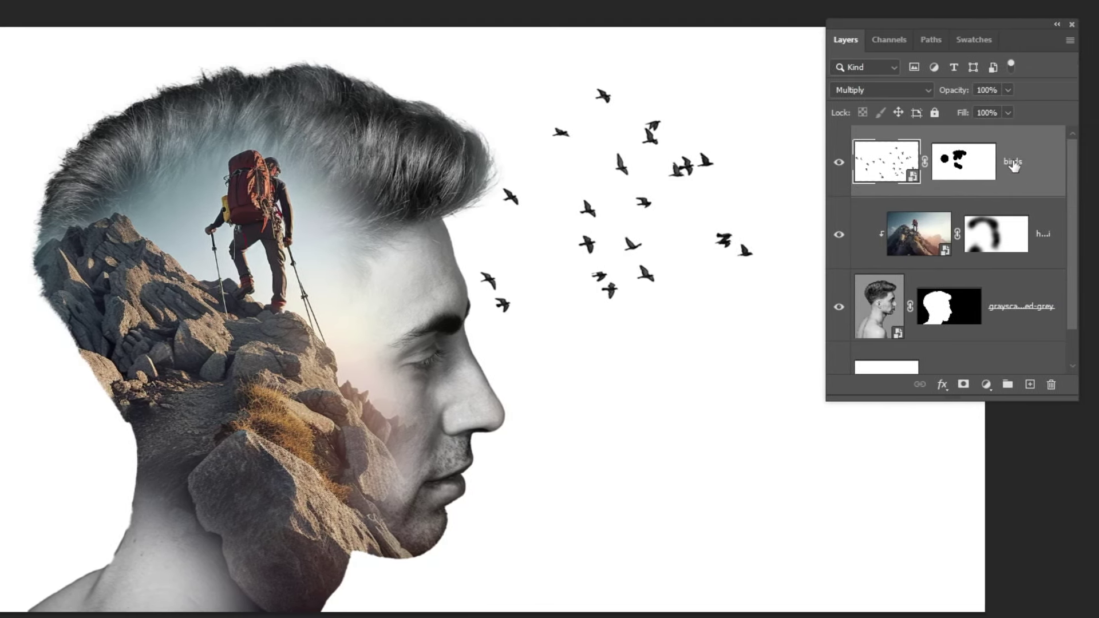
Step: Add a reversed Gradient fill above Background with its dark stop set to grey #a5a5a5
scroll(1014, 310, "down", 1)
left_click(979, 346)
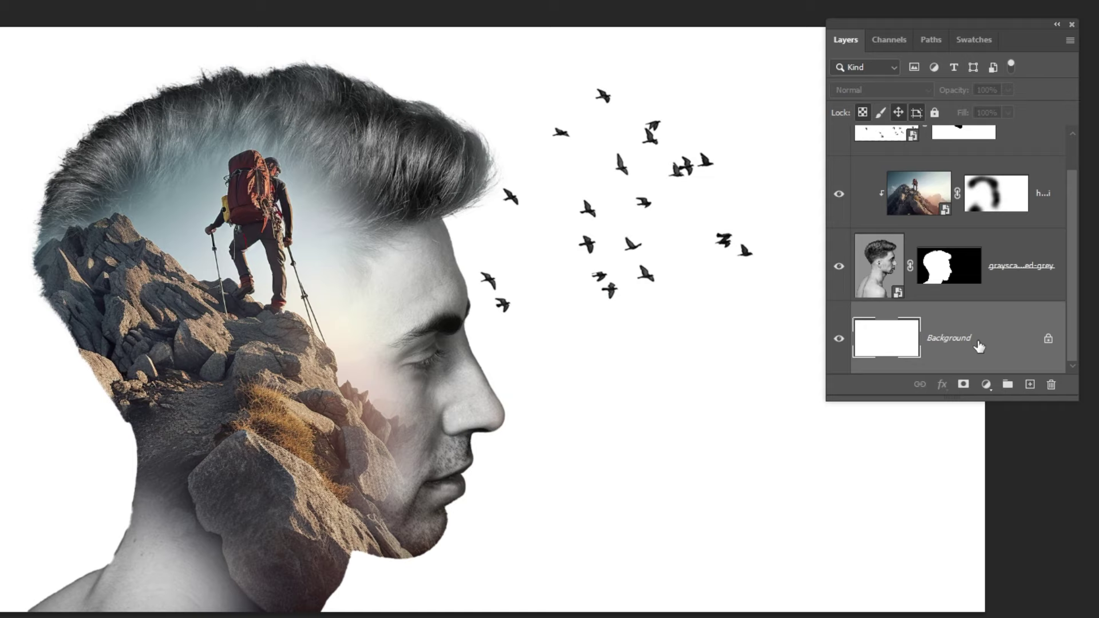
left_click(985, 386)
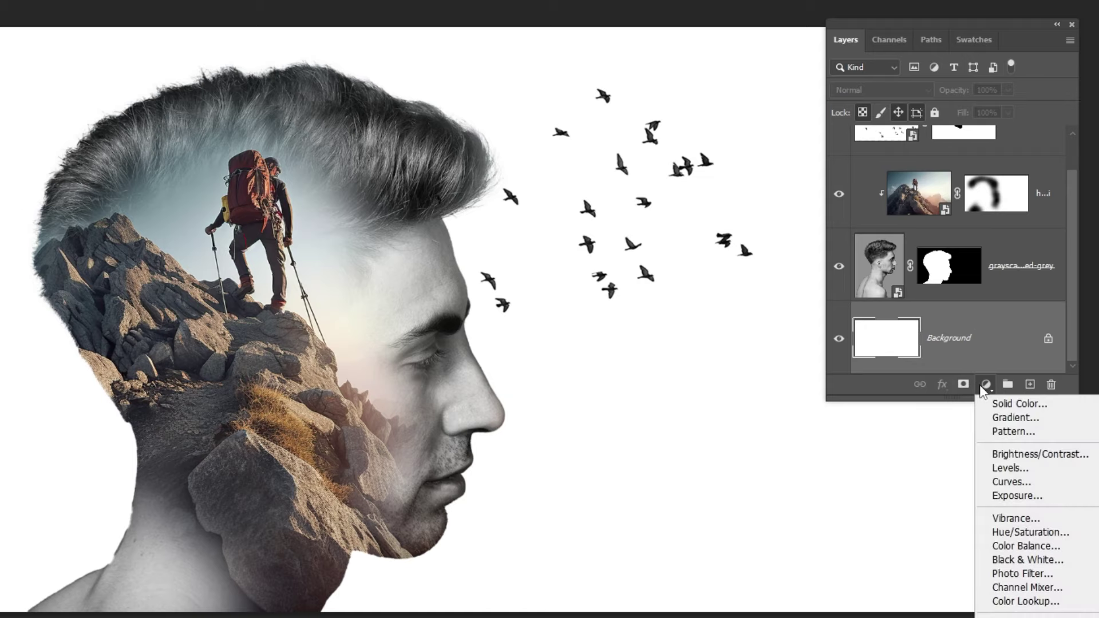
left_click(999, 418)
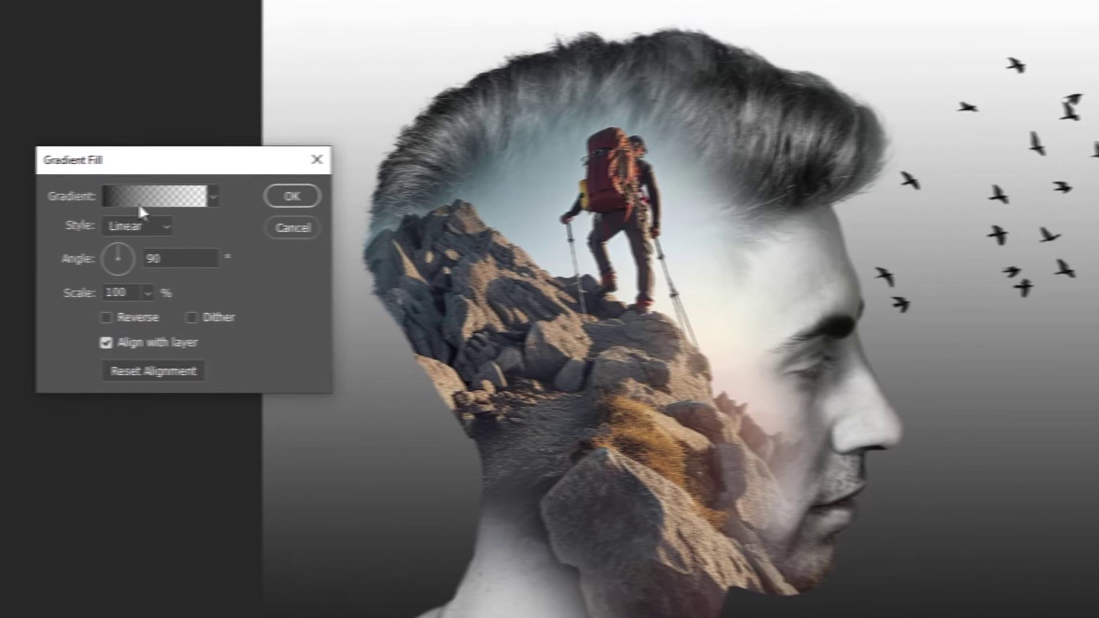
left_click(137, 203)
double_click(88, 454)
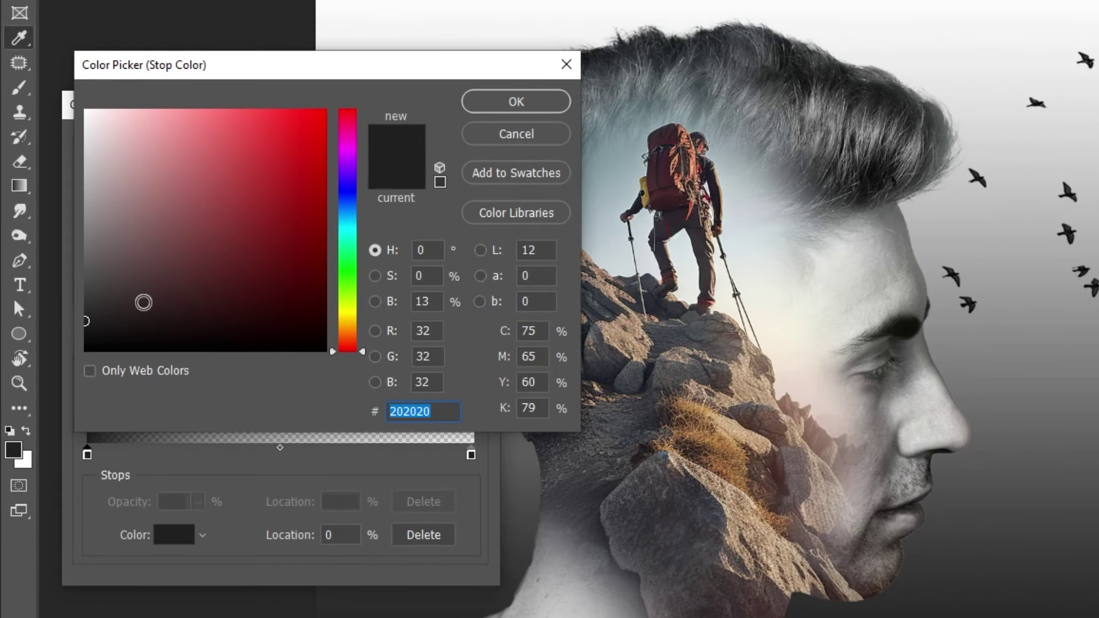
left_click_drag(84, 233, 85, 194)
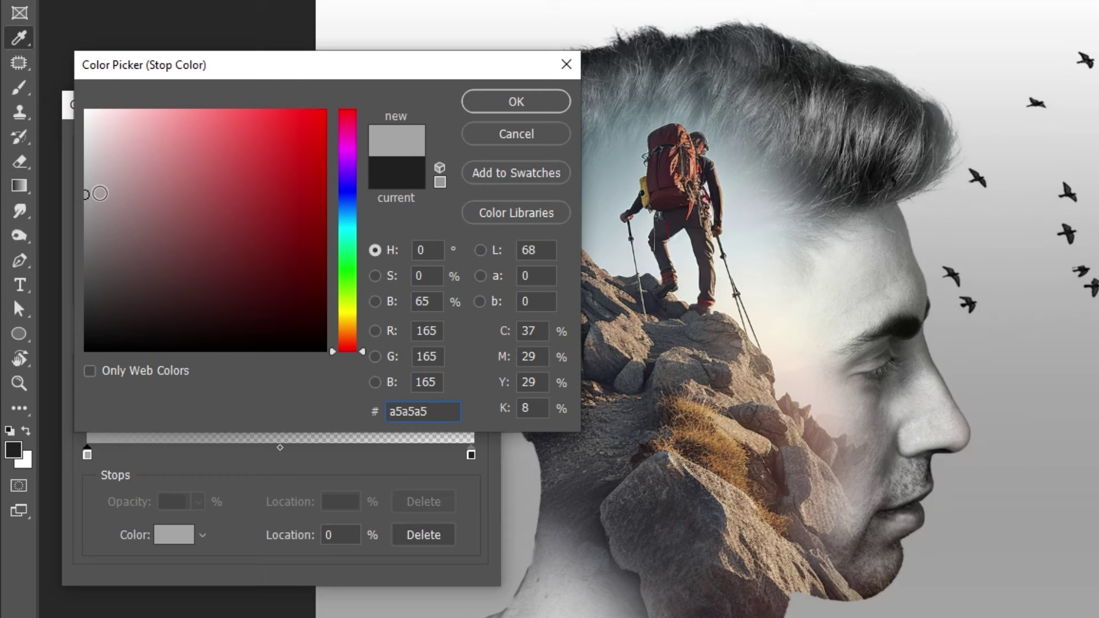
left_click(508, 106)
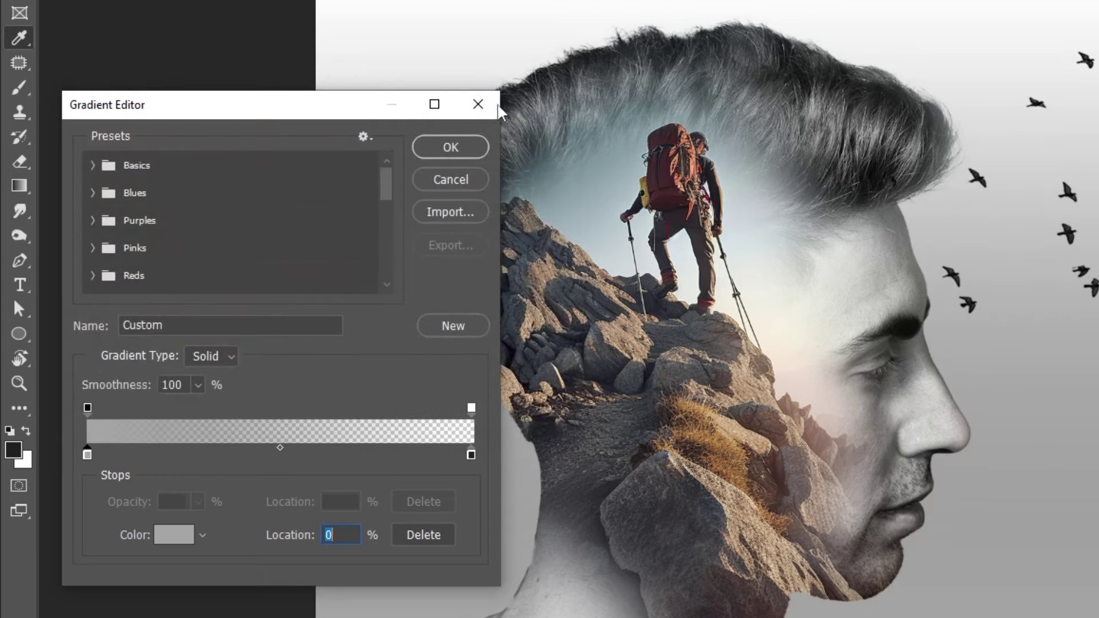
left_click(480, 146)
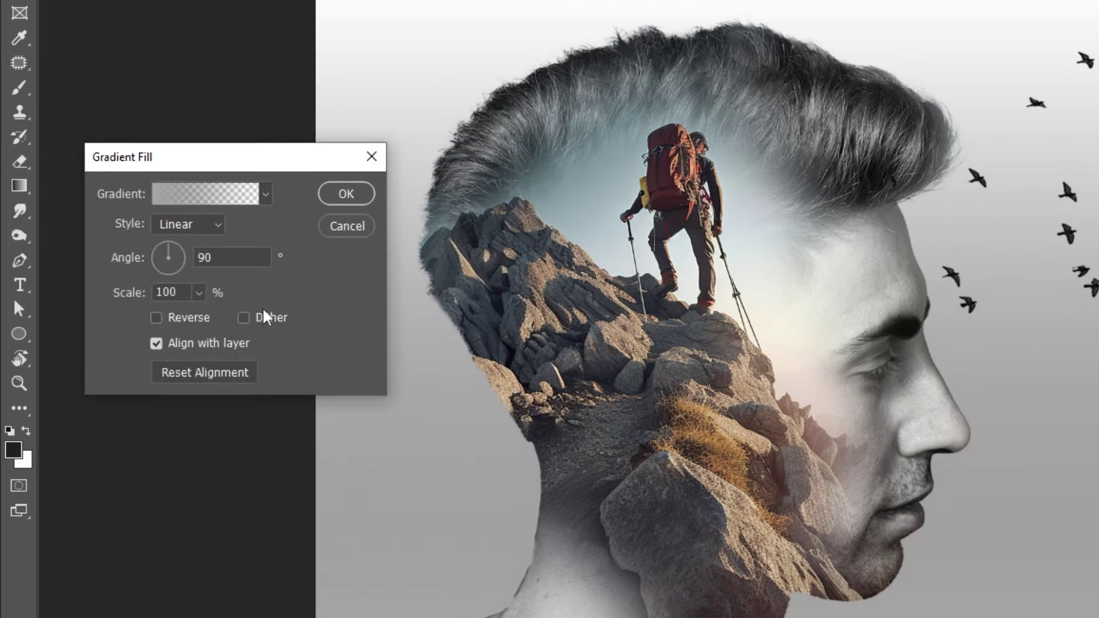
left_click(184, 321)
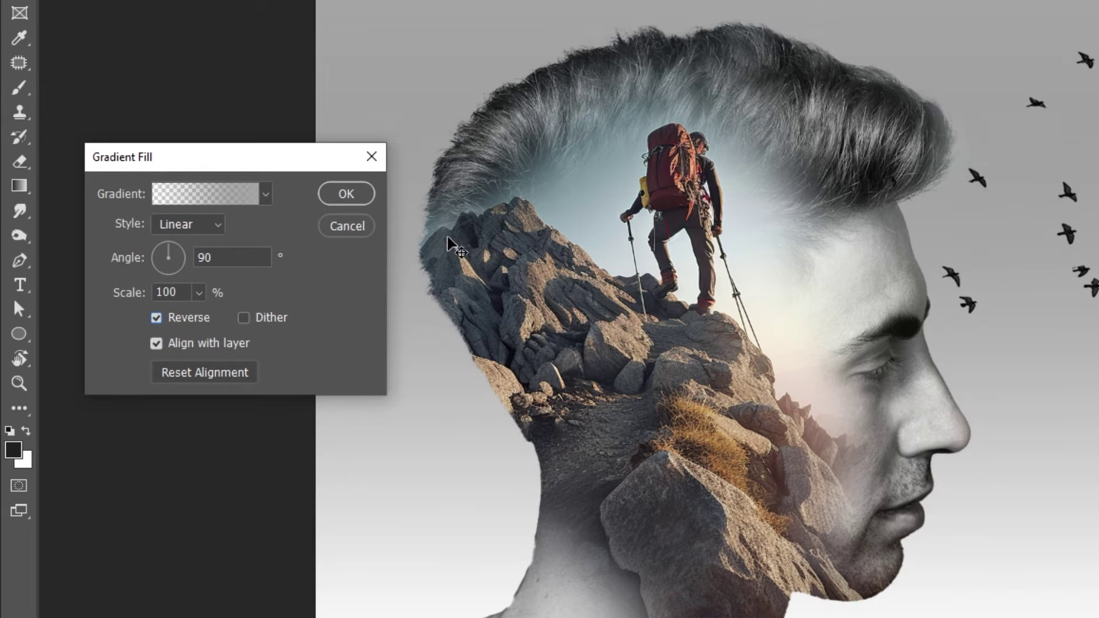
Step: Apply the grey gradient fill layer to the backdrop
left_click(361, 198)
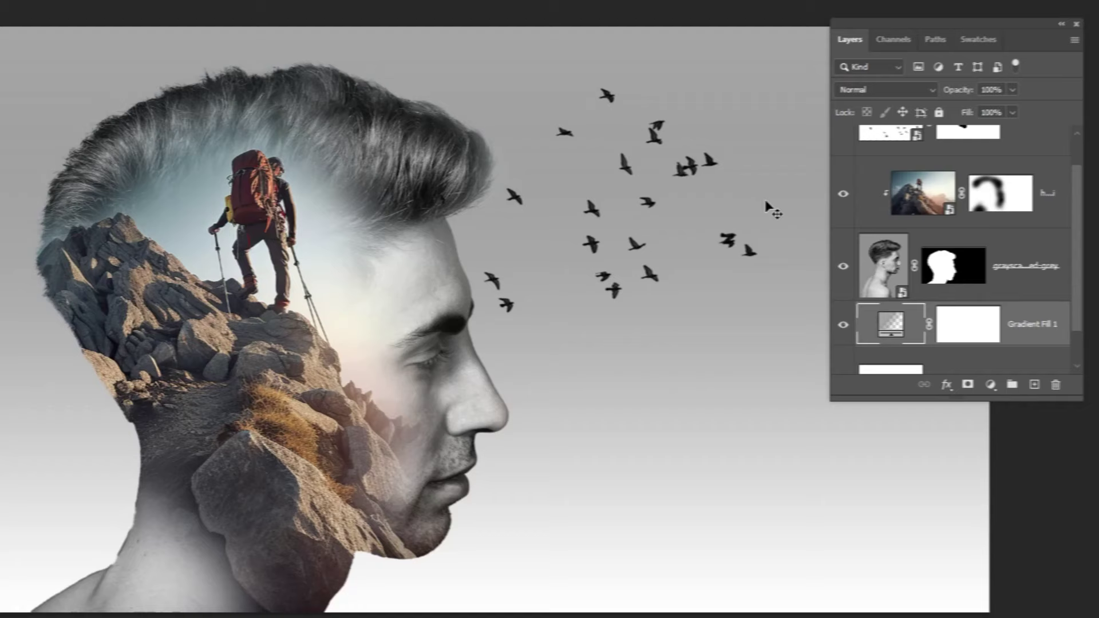
left_click_drag(473, 219, 348, 220)
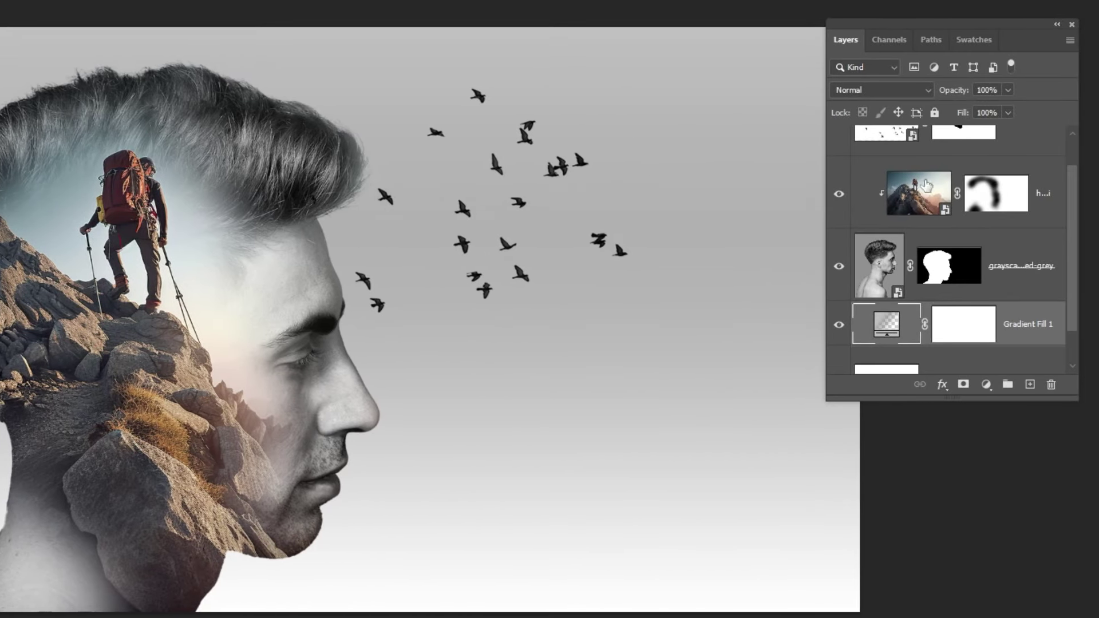
scroll(1032, 196, "up", 1)
Step: Stamp all visible layers into Layer 1 on top and convert it to a smart object
left_click(1031, 168)
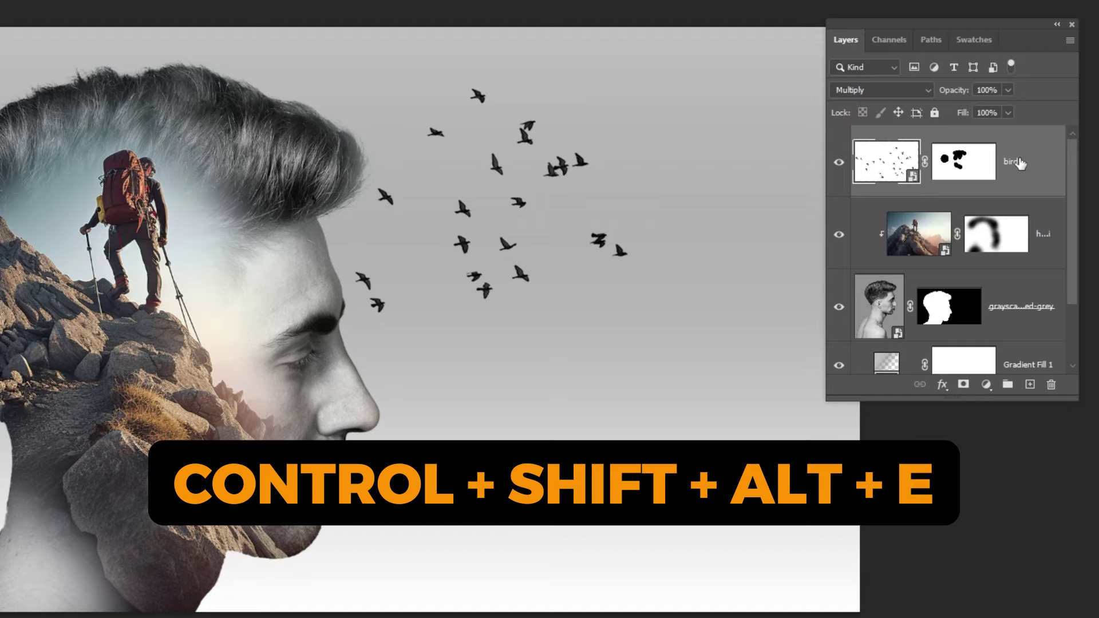
key("ctrl+shift+alt+e")
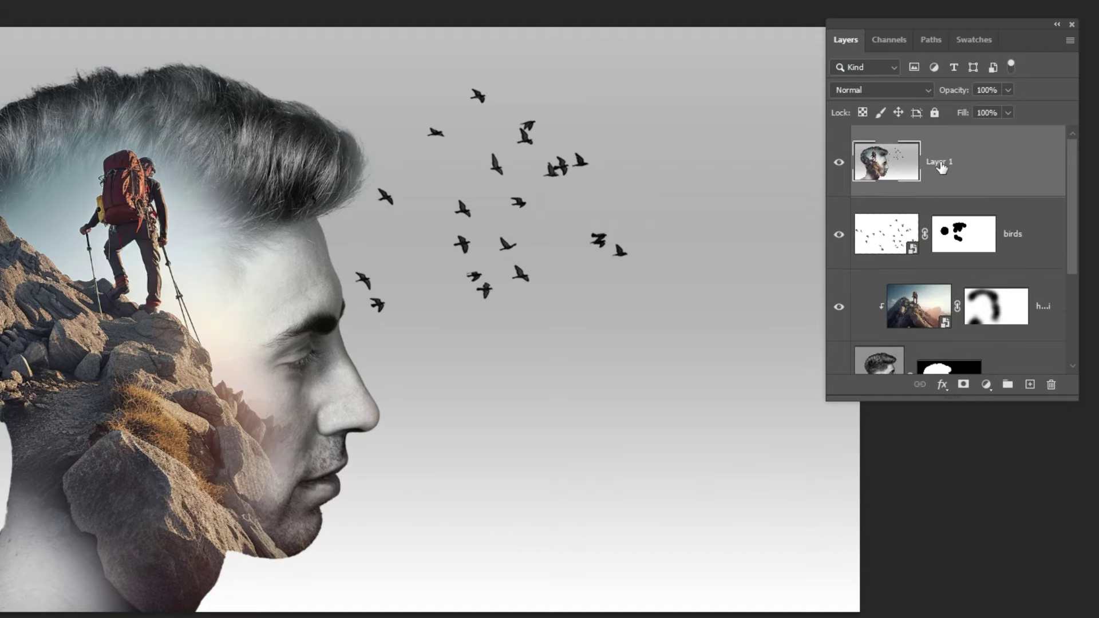
right_click(944, 168)
left_click(973, 250)
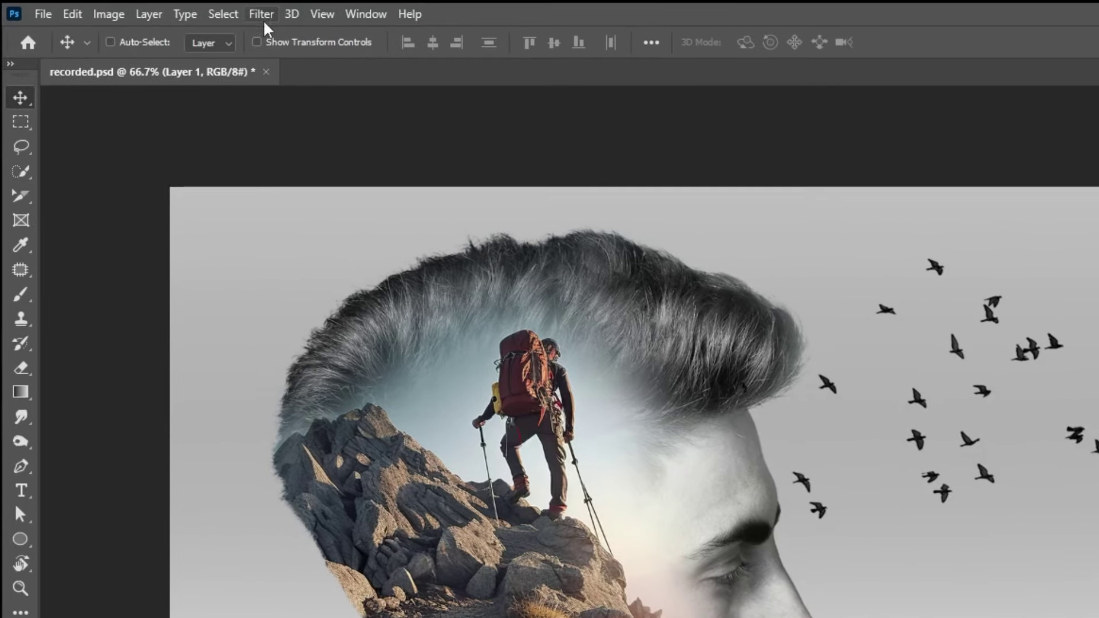
Step: Open the Camera Raw Filter and cool the white balance to Temperature -10, Tint +15
left_click(262, 15)
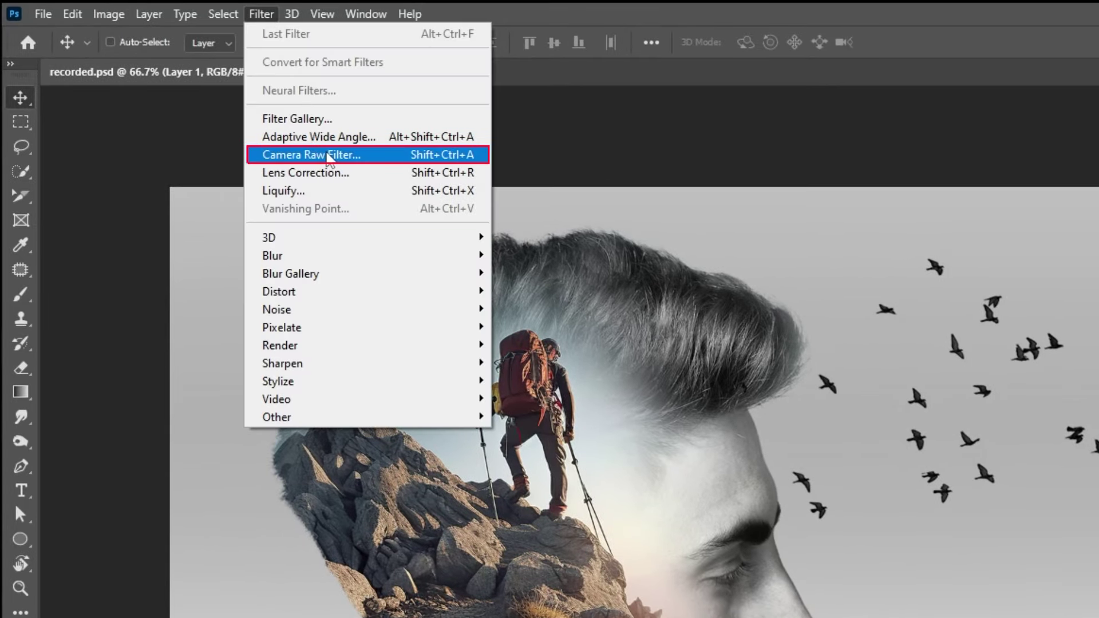
left_click(330, 155)
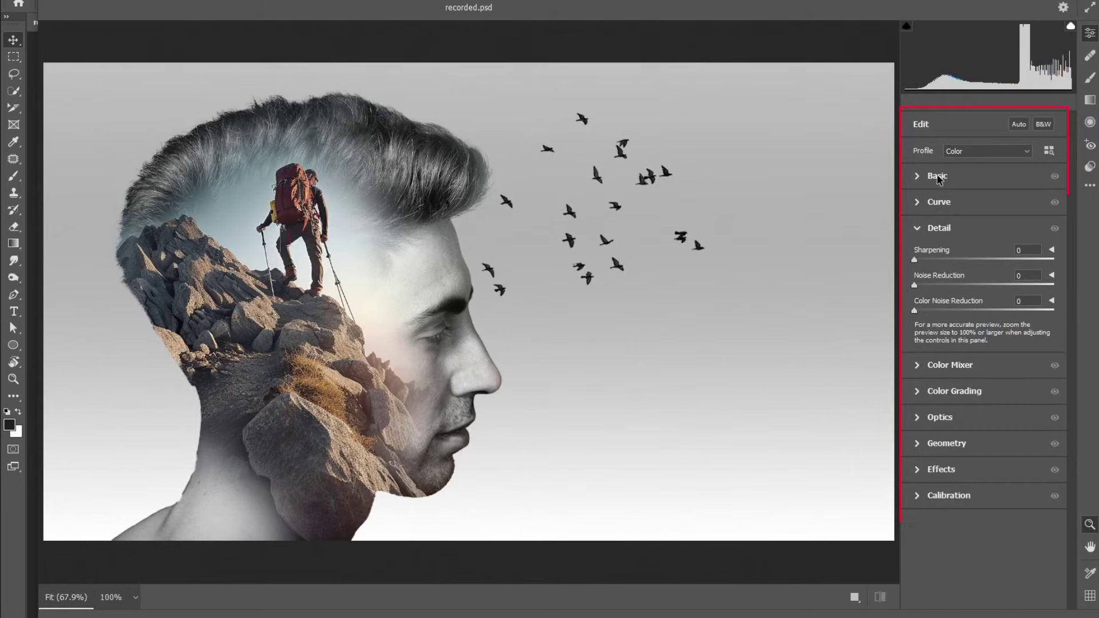
left_click(921, 176)
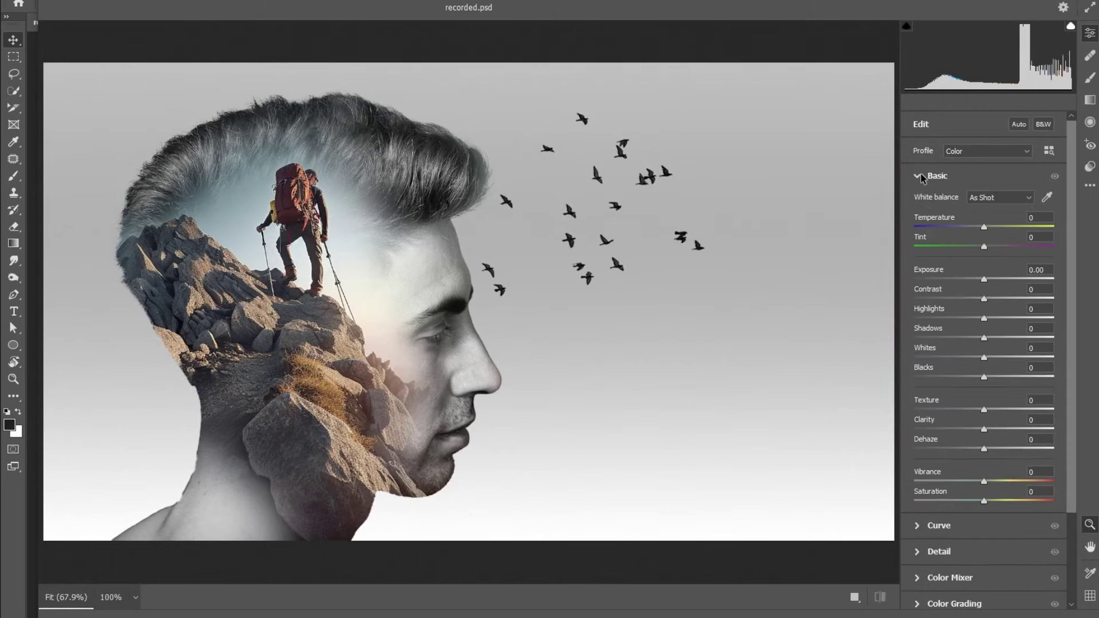
left_click(976, 228)
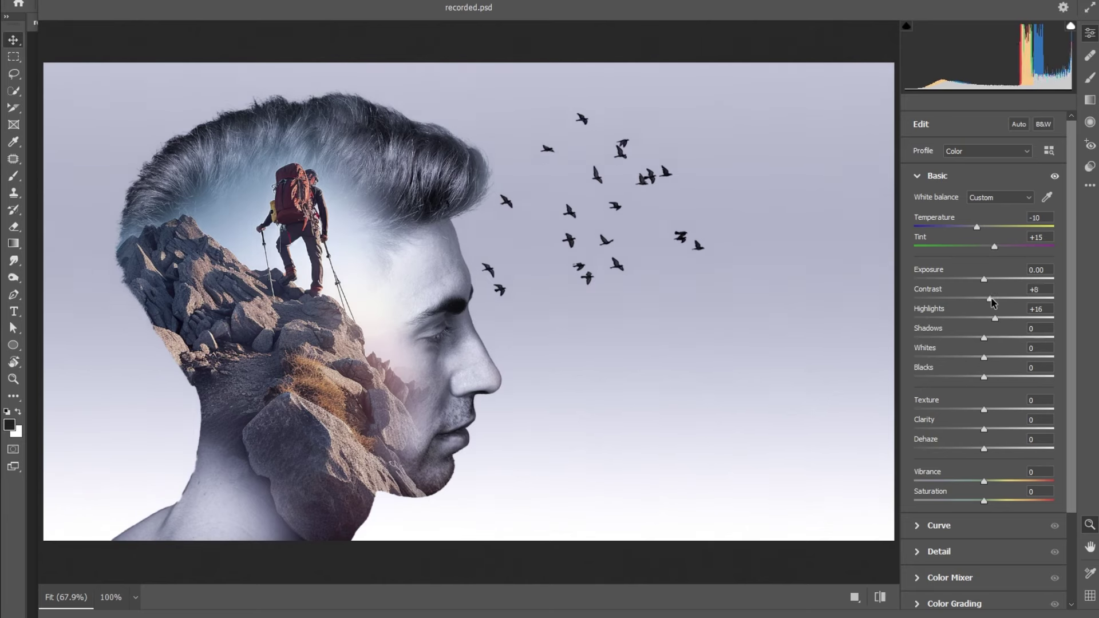
Step: Set Clarity +21, Saturation +10, Blacks -23, Highlights +22 and Exposure +0.25
left_click_drag(985, 430, 1000, 430)
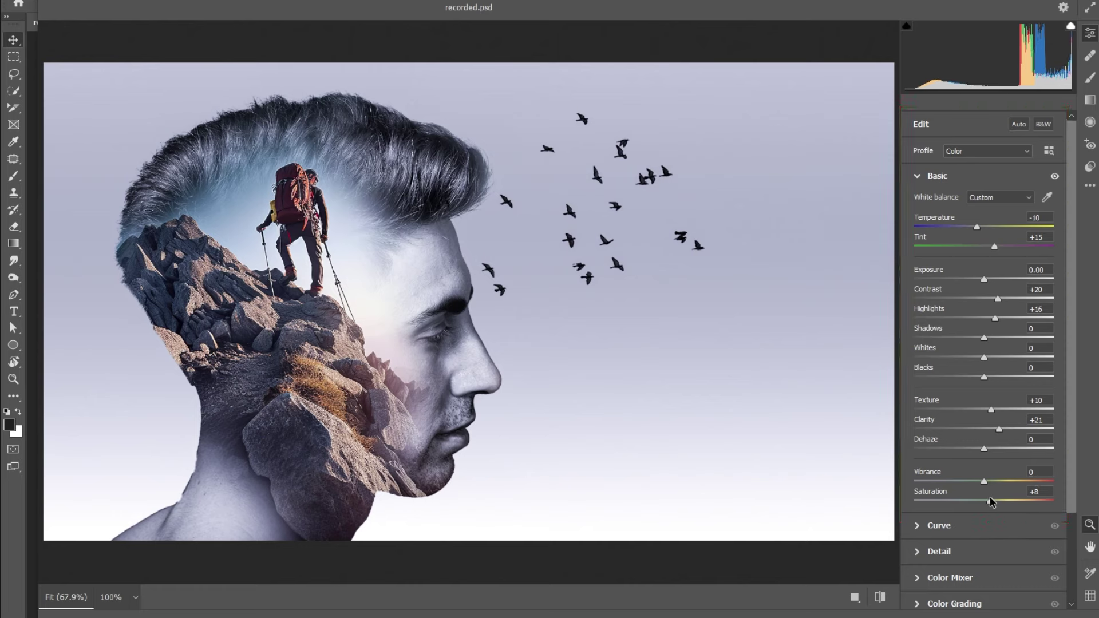
left_click_drag(992, 502, 993, 501)
mouse_move(984, 377)
left_mouse_down()
mouse_move(1010, 378)
mouse_move(966, 385)
left_mouse_up()
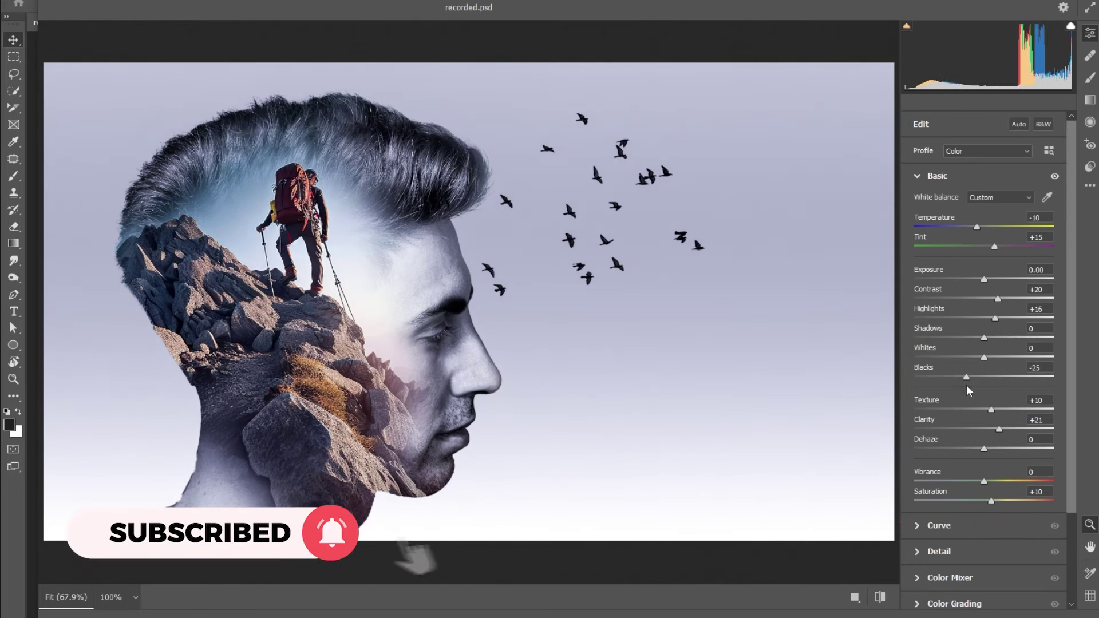
left_click_drag(995, 319, 1002, 320)
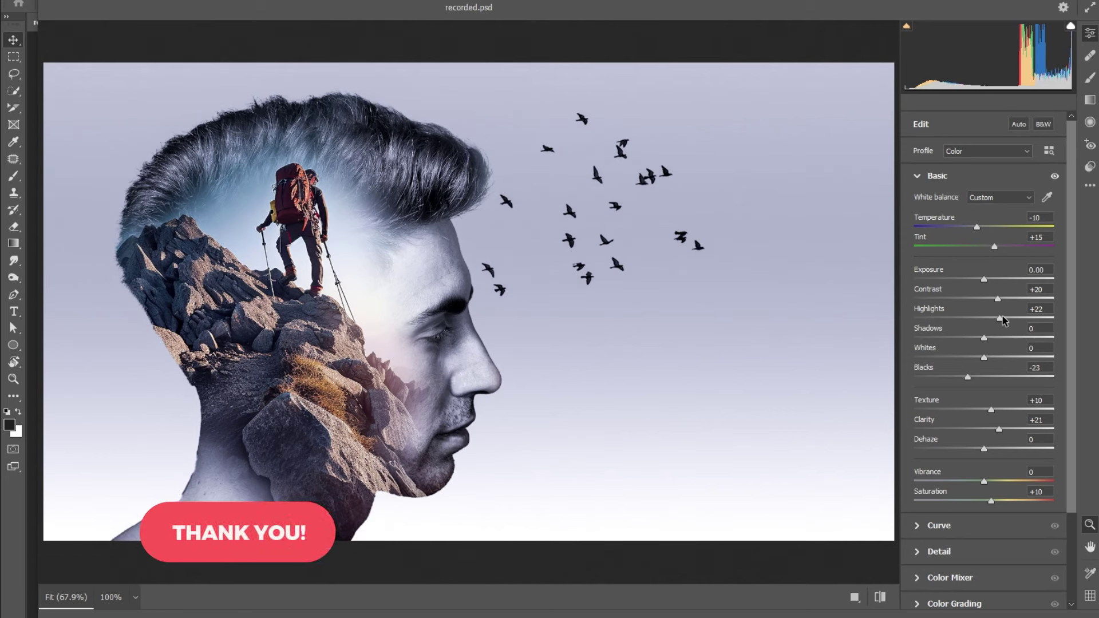
left_click_drag(984, 279, 989, 279)
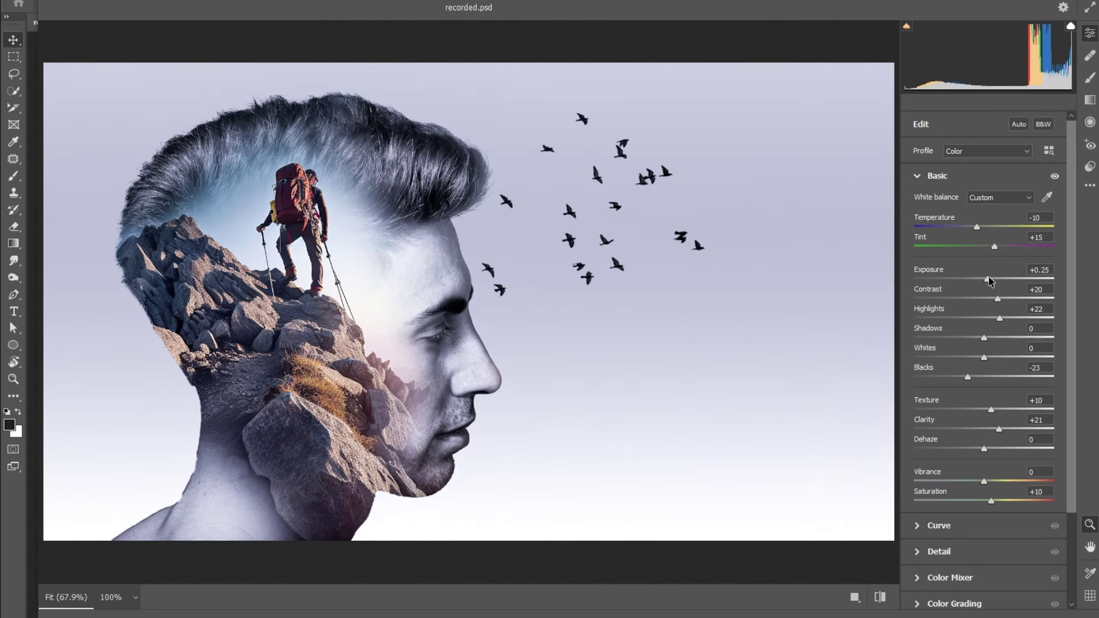
Step: Review Detail sharpening, retune to Temperature -12 and Tint +12, and apply Camera Raw
left_click(965, 556)
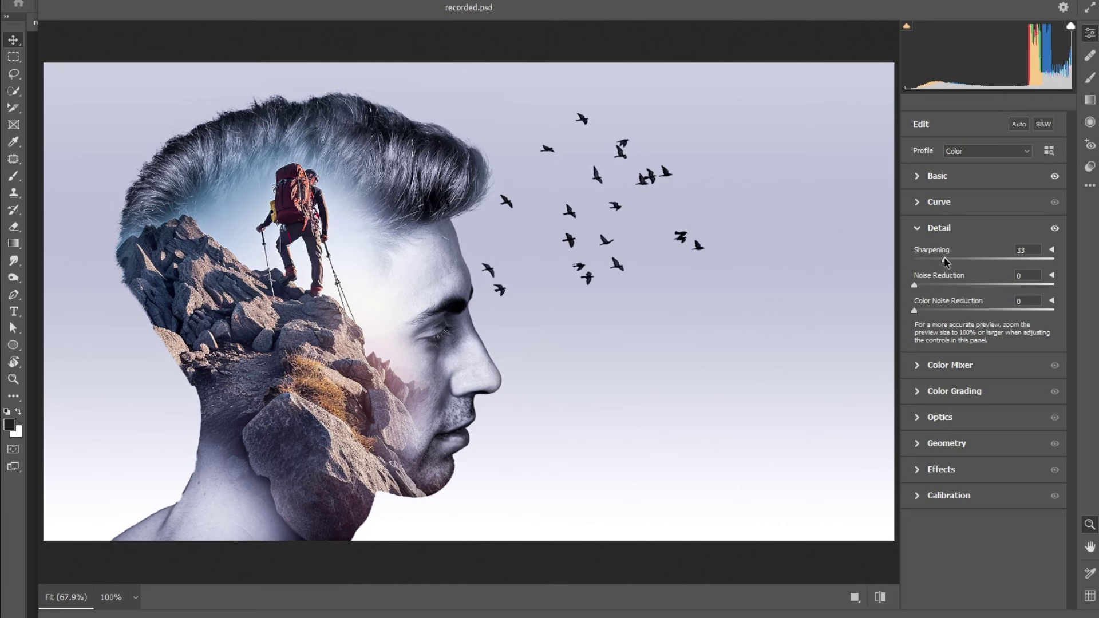
left_click(936, 178)
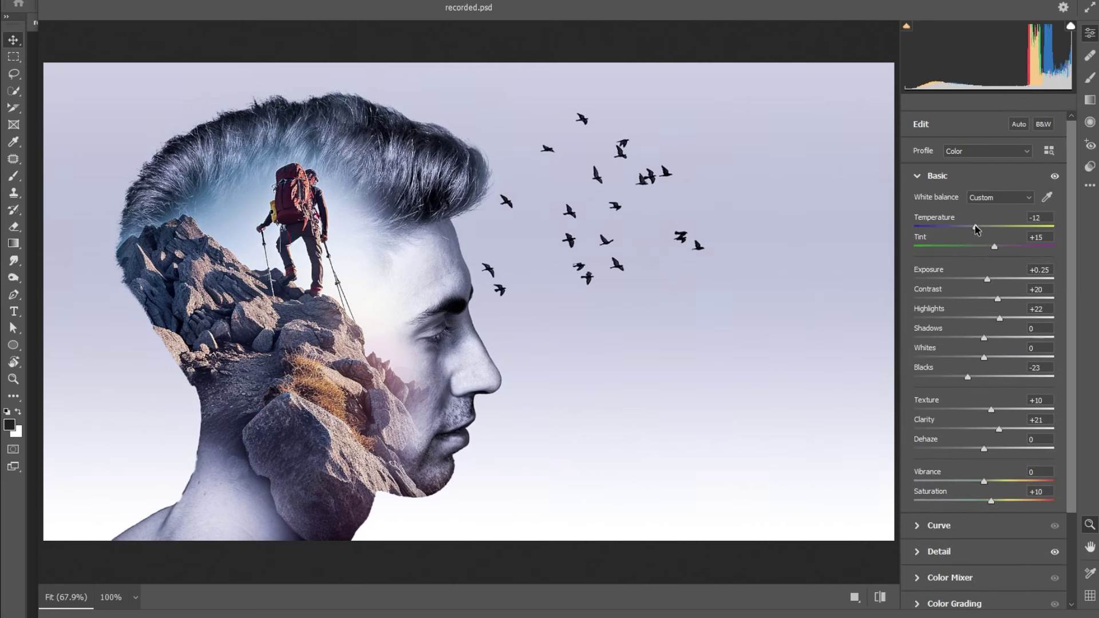
left_click(992, 248)
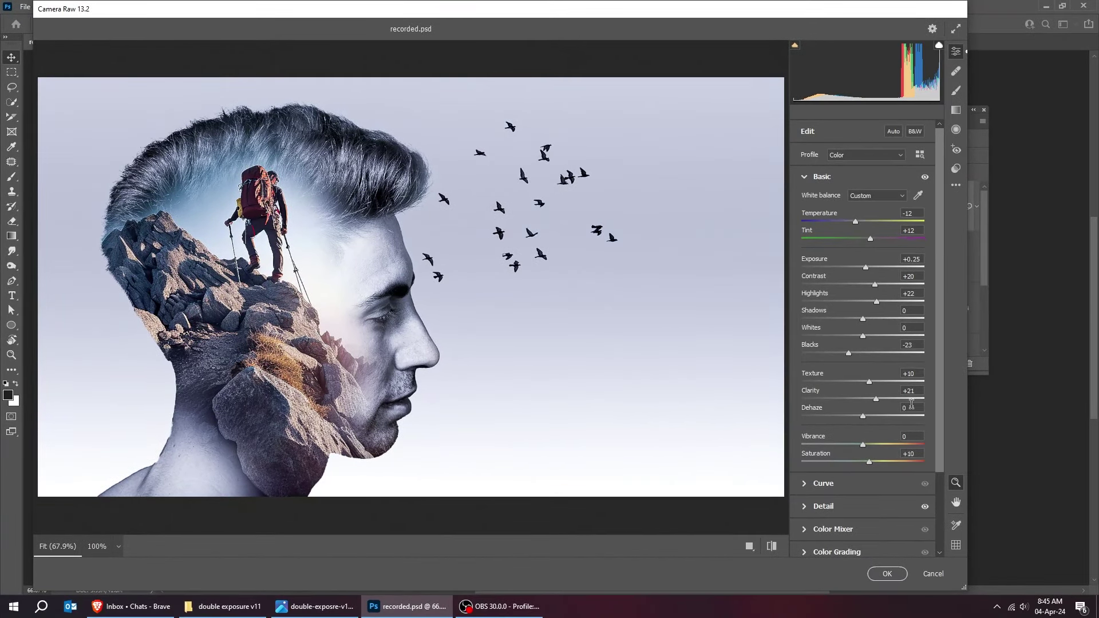
left_click(888, 574)
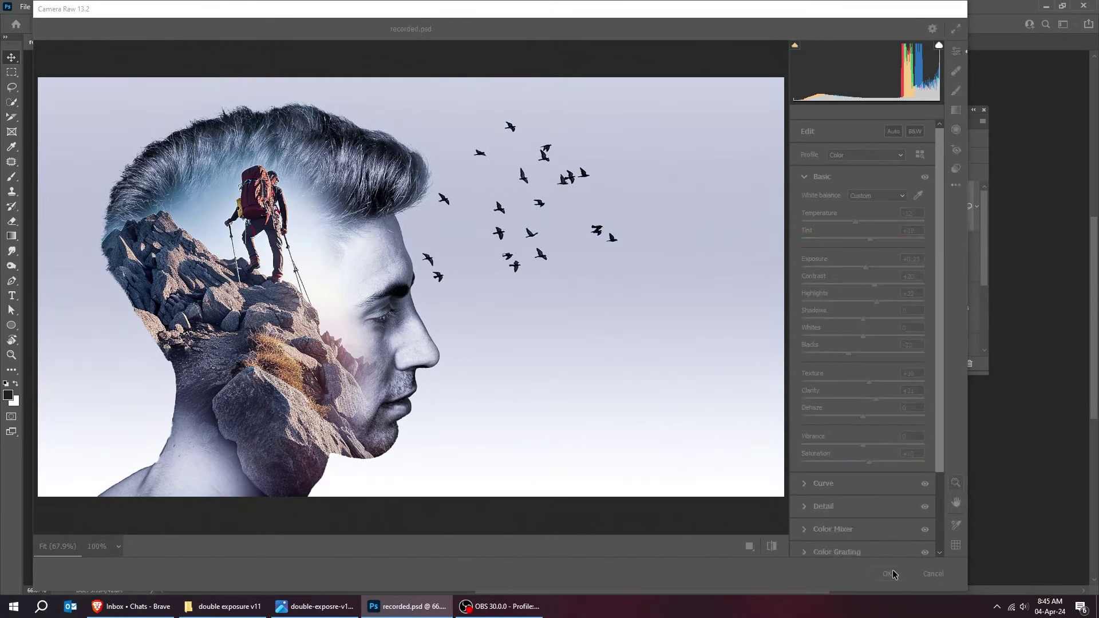